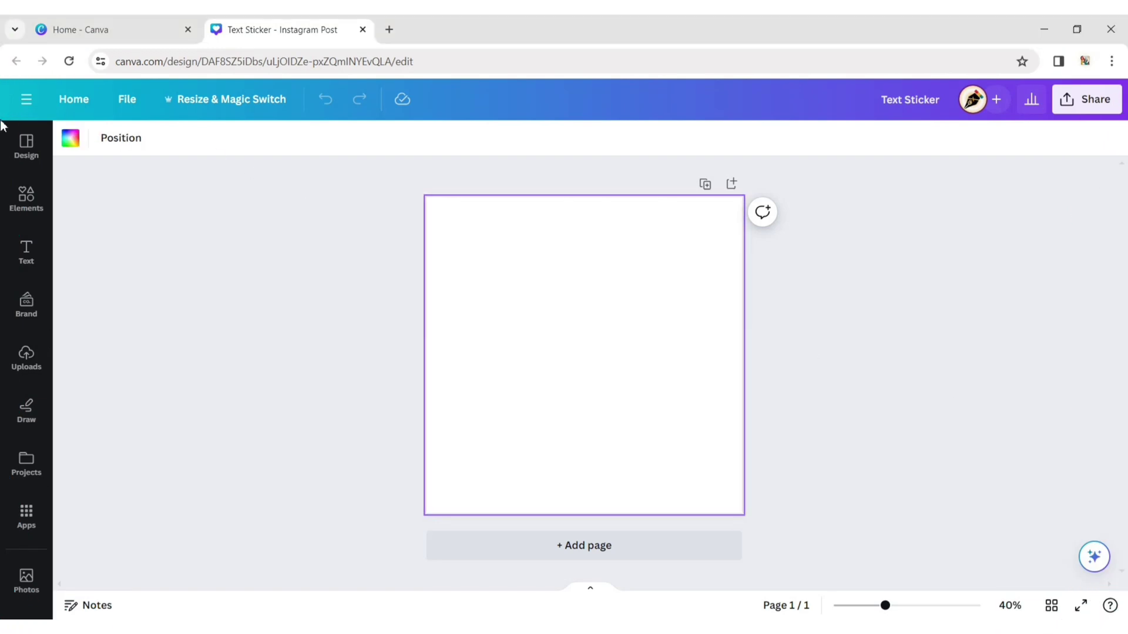
# Change the blank page's background colour to solid black
pyautogui.click(70, 138)
pyautogui.click(80, 337)
pyautogui.click(410, 392)
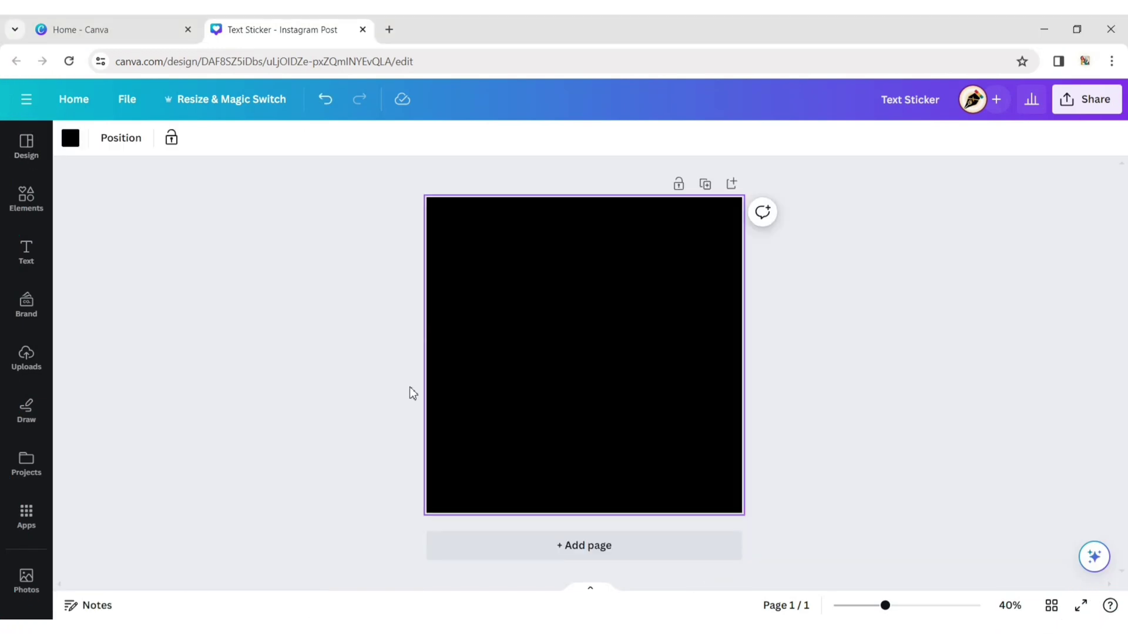
pyautogui.click(352, 391)
# Add a heading text box and set its font to Amberber
pyautogui.click(20, 247)
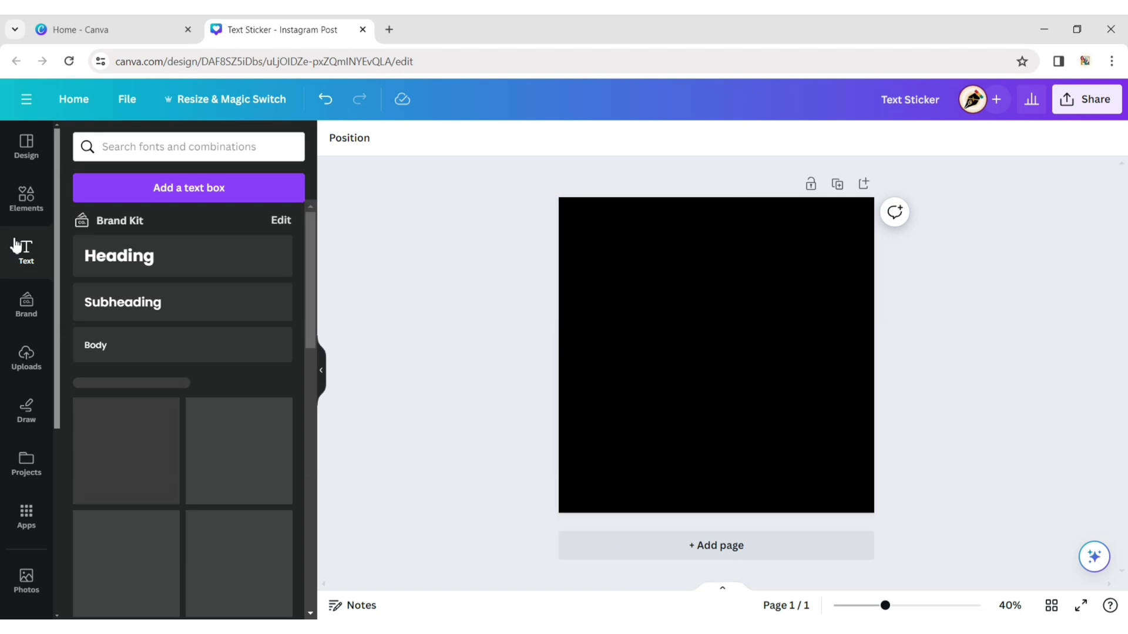
pyautogui.click(152, 264)
pyautogui.scroll(-5, 315, 369)
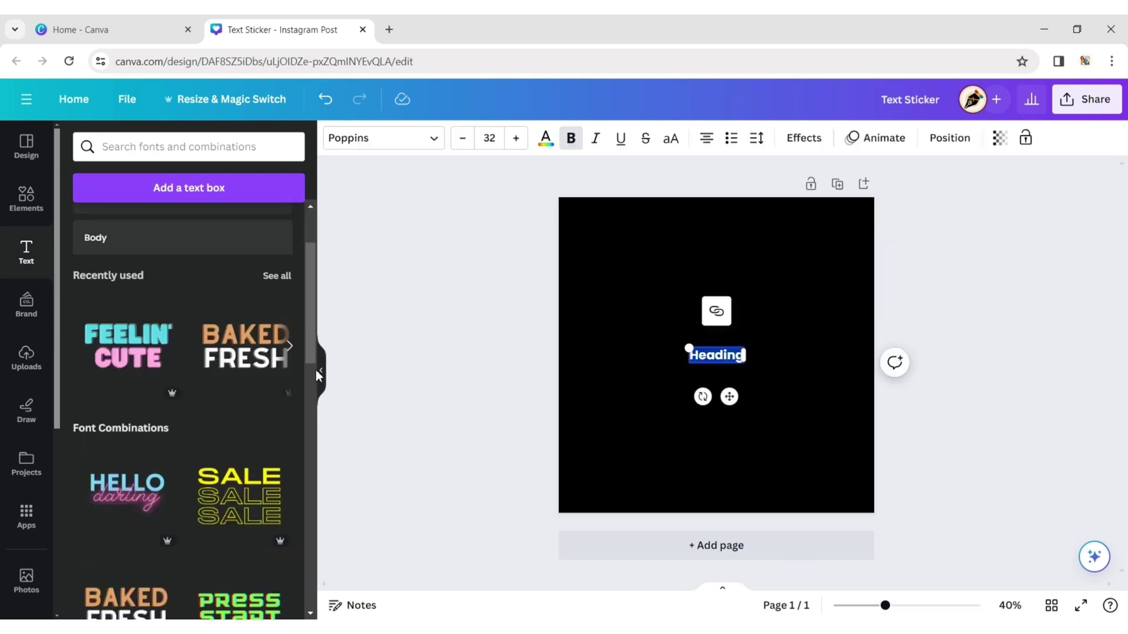
pyautogui.click(327, 374)
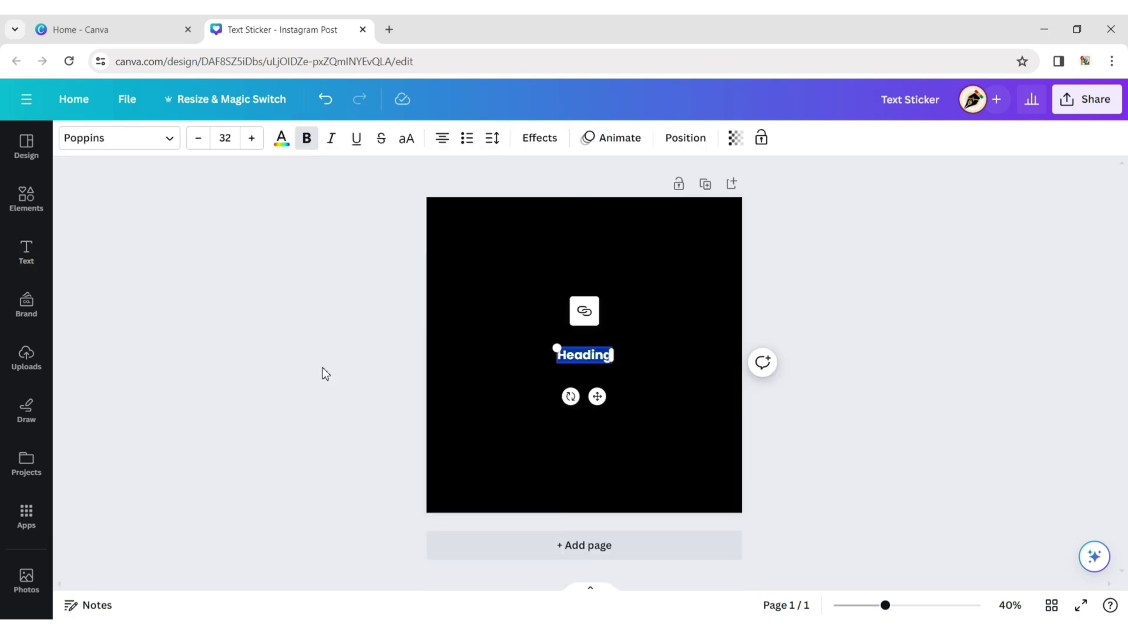
pyautogui.click(321, 367)
pyautogui.click(555, 353)
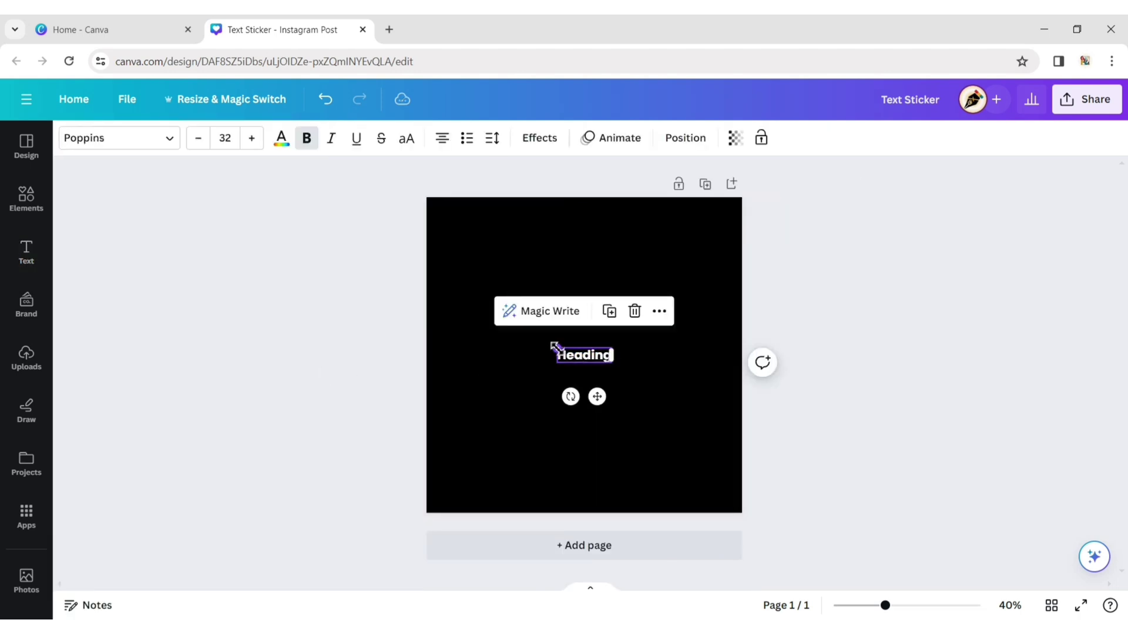
pyautogui.click(150, 140)
pyautogui.write('am')
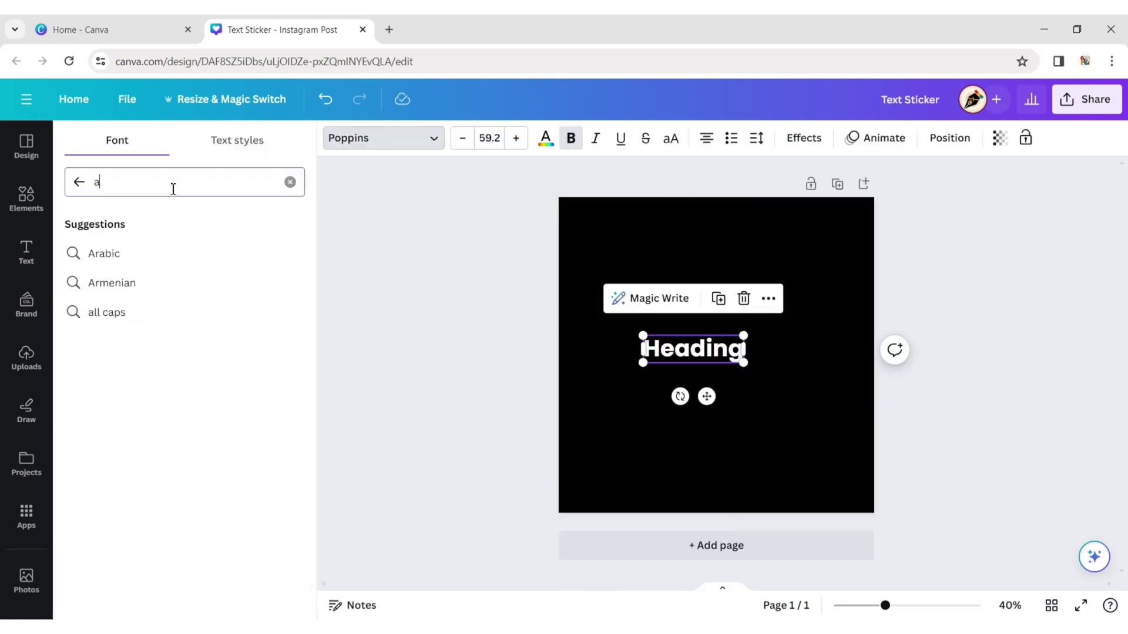
pyautogui.write('berber')
pyautogui.click(115, 255)
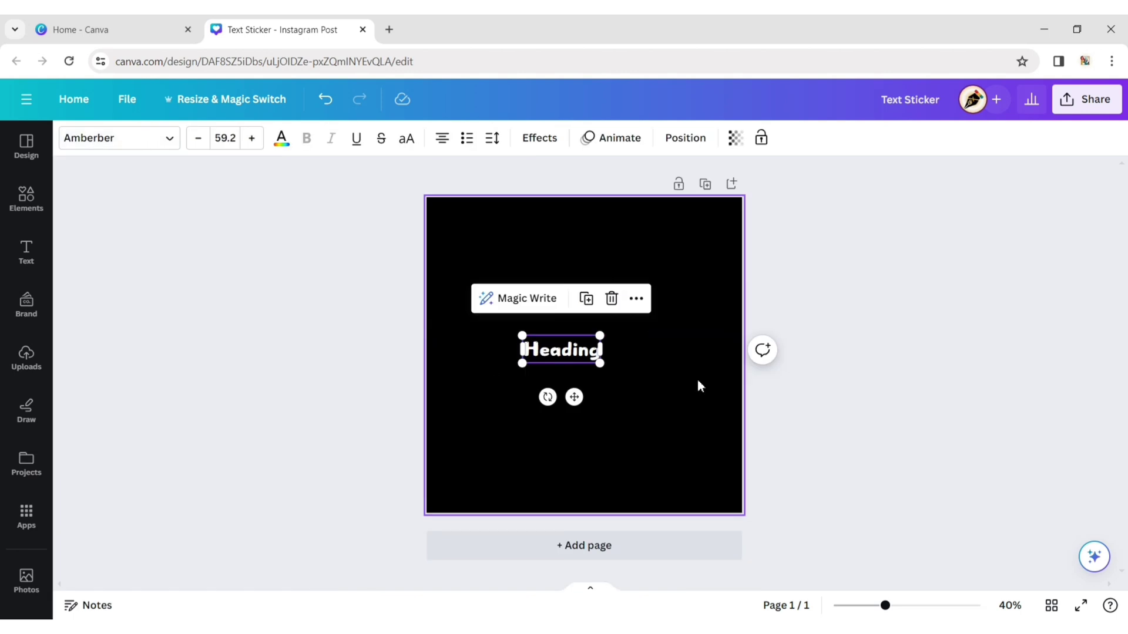
# Enlarge the heading, change its text to 'Yummy', and nudge it into place
pyautogui.moveTo(603, 360); pyautogui.dragTo(692, 420)
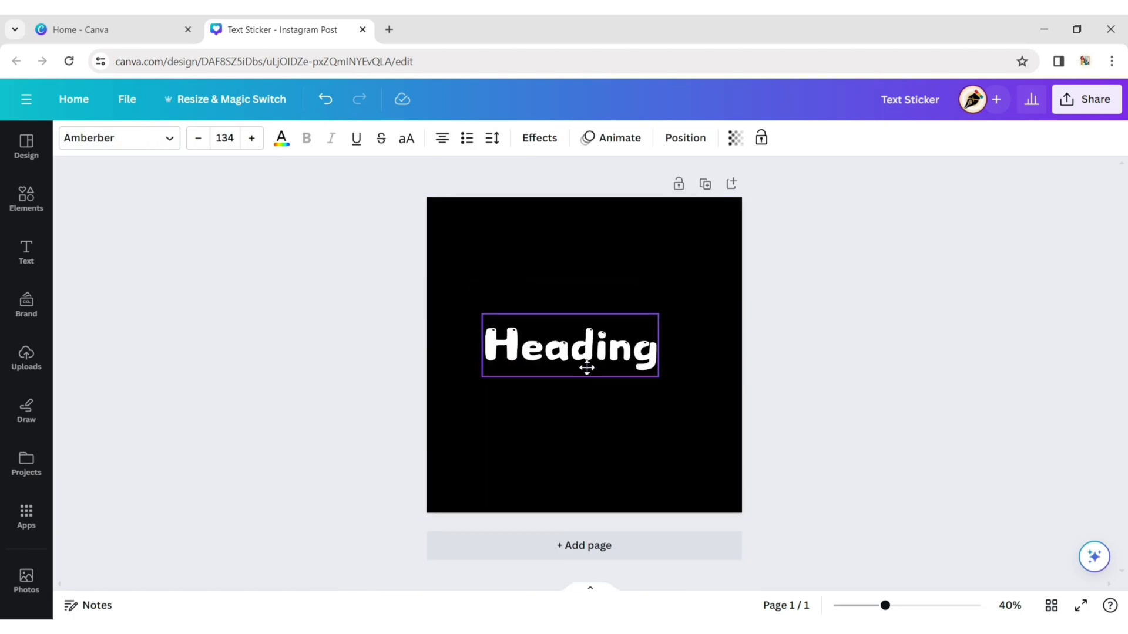
pyautogui.doubleClick(604, 374)
pyautogui.write('Y')
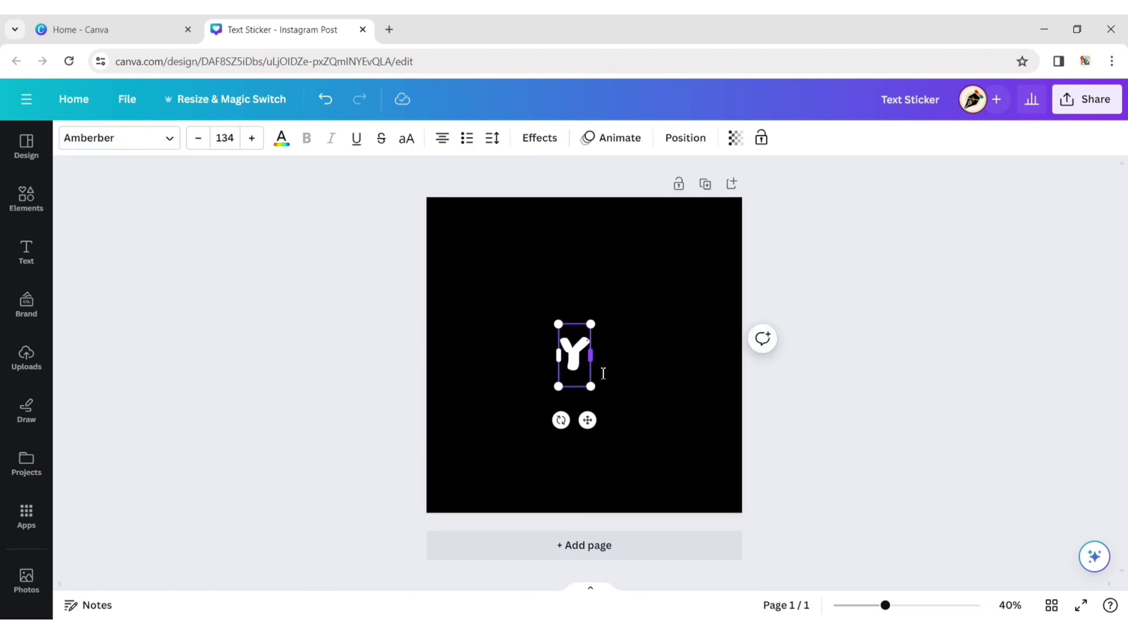
pyautogui.write('ummy')
pyautogui.click(814, 403)
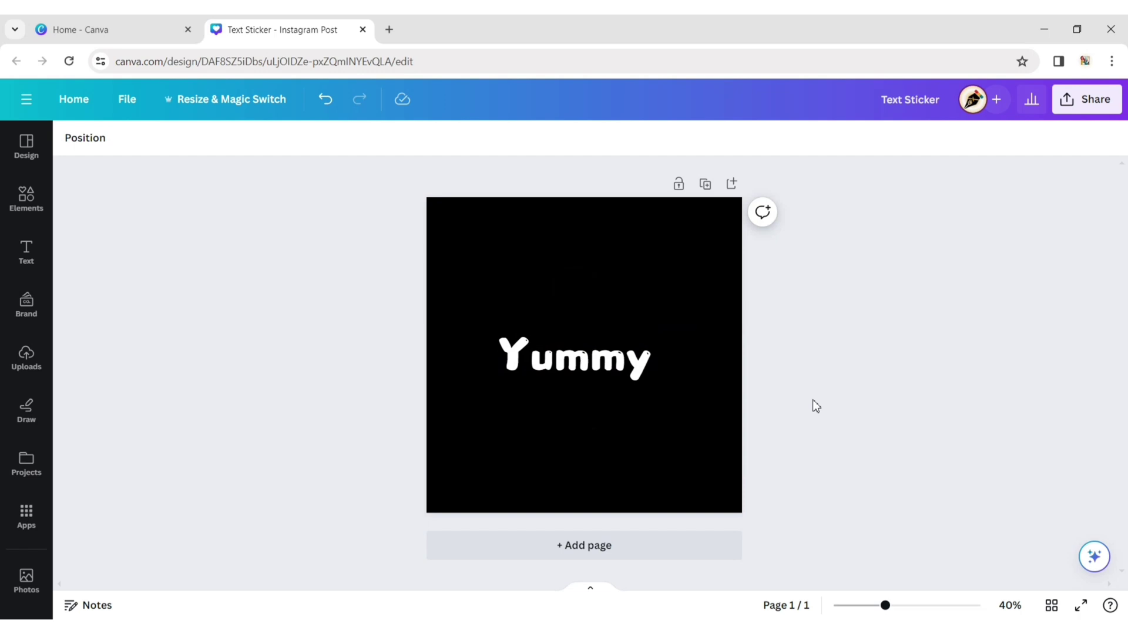
pyautogui.click(616, 375)
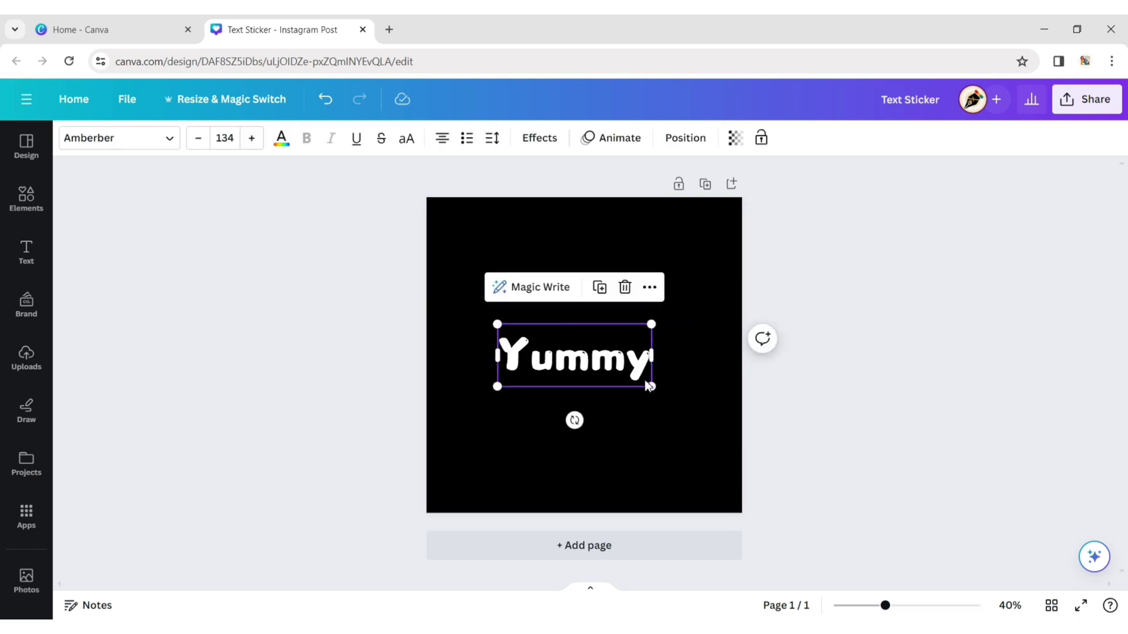
pyautogui.moveTo(649, 386)
pyautogui.mouseDown()
pyautogui.moveTo(654, 398)
pyautogui.moveTo(696, 406)
pyautogui.moveTo(631, 363)
pyautogui.mouseUp()
# Search Elements for 'splash water' and add the blue water-drops graphic
pyautogui.click(345, 335)
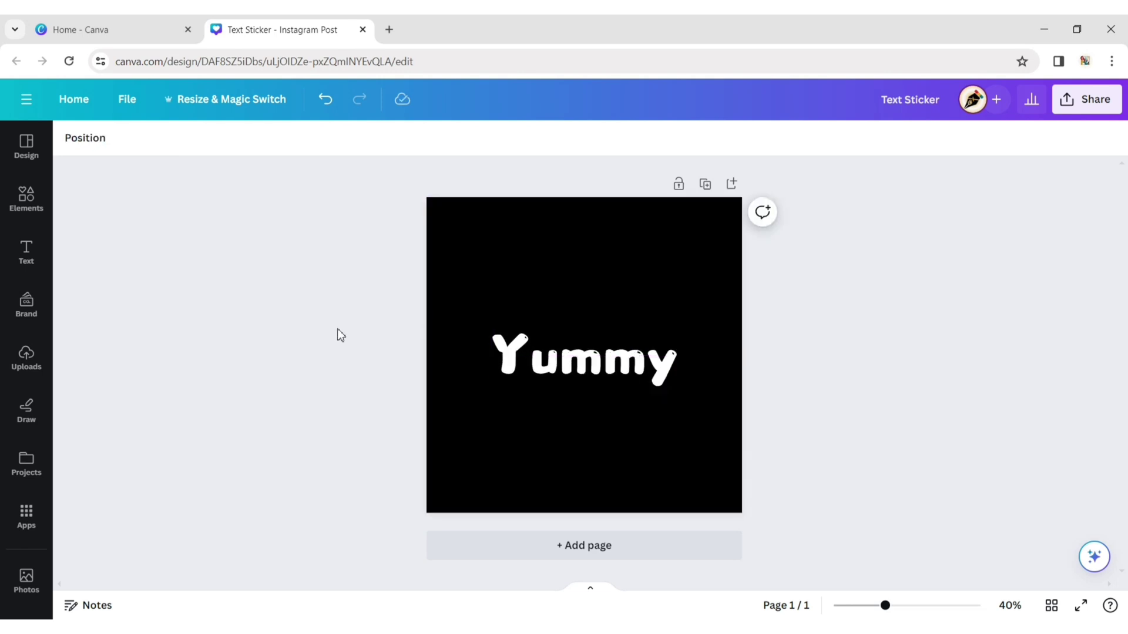
pyautogui.click(28, 201)
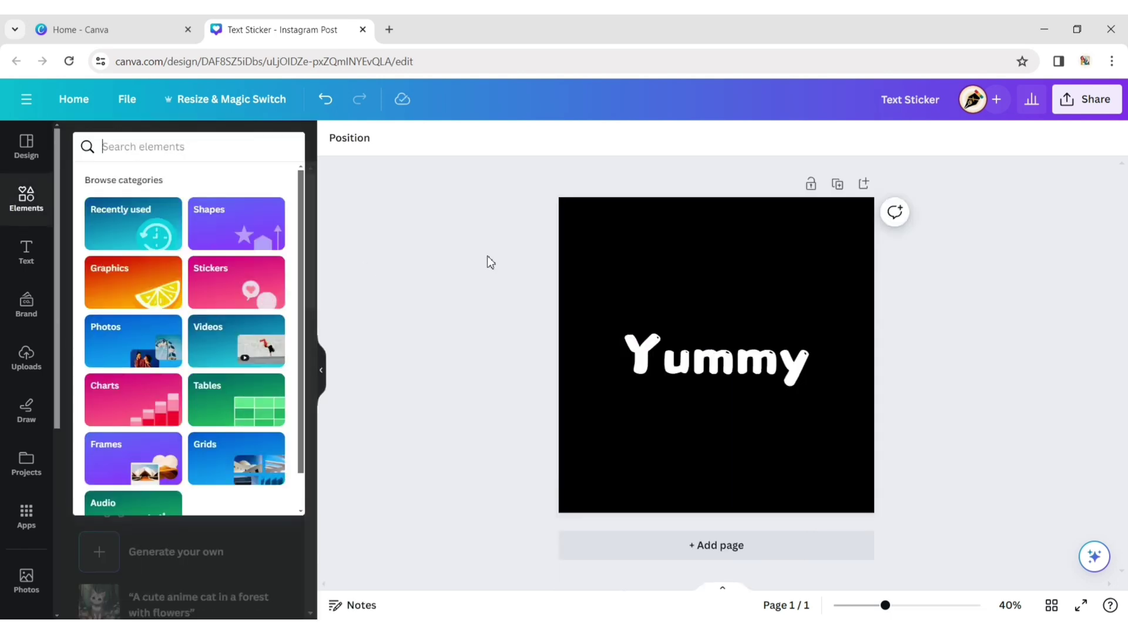
pyautogui.write('splash wat')
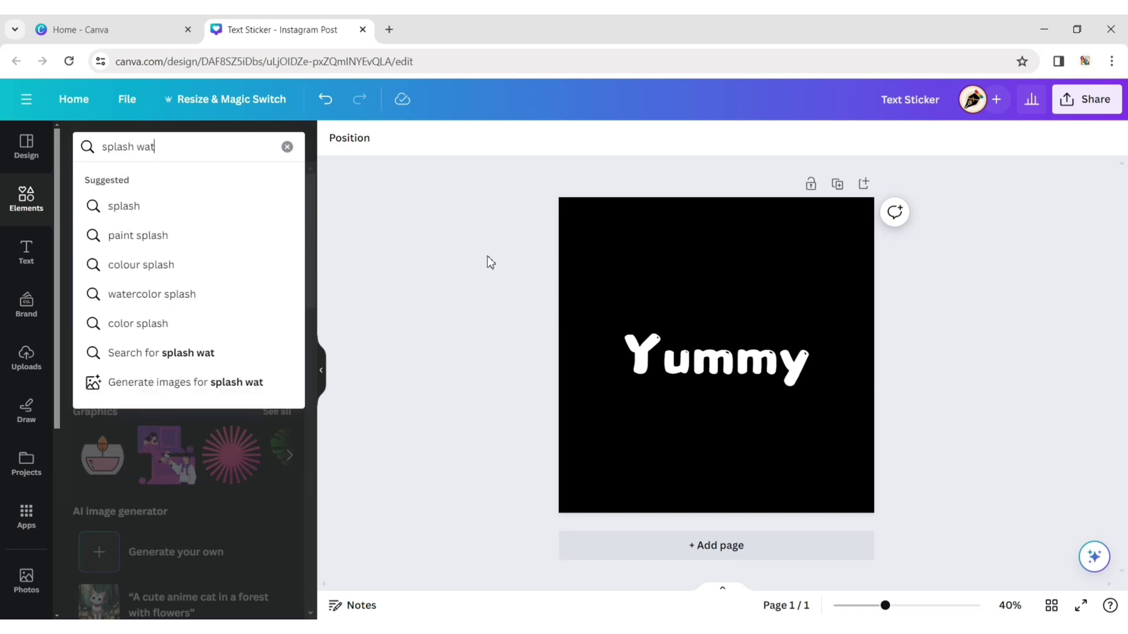
pyautogui.write('er')
pyautogui.press('Return')
pyautogui.click(122, 183)
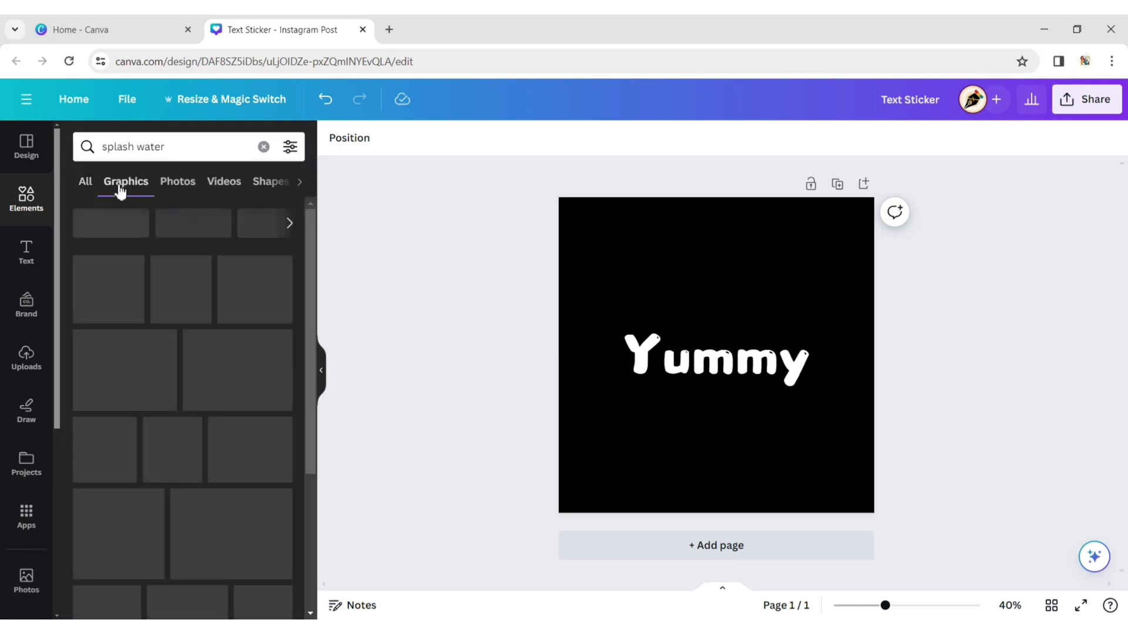
pyautogui.click(182, 363)
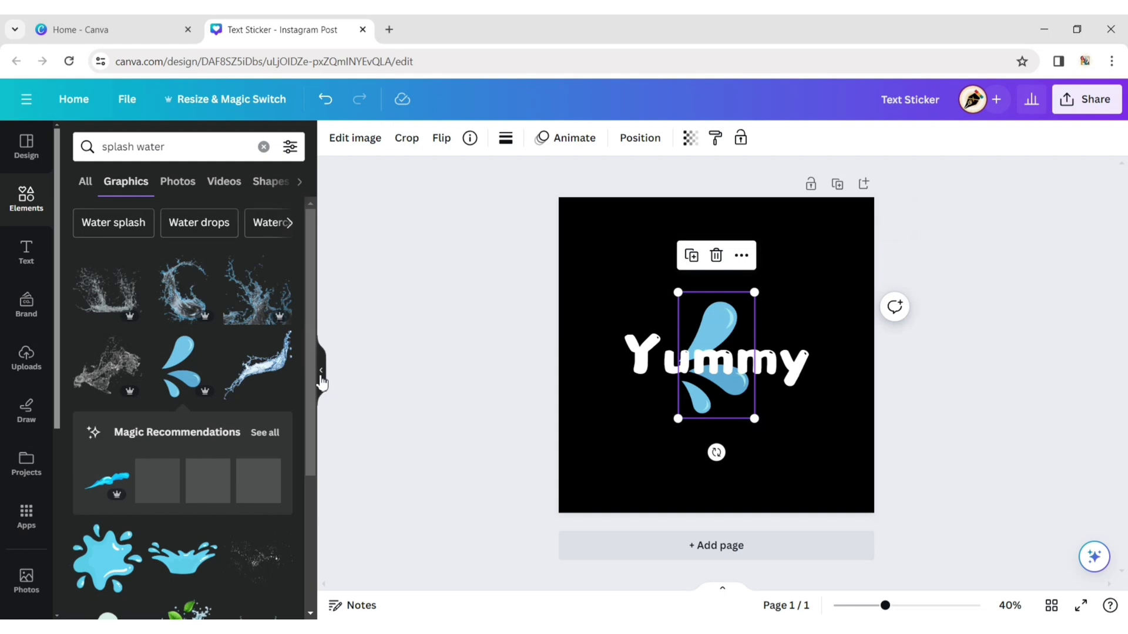
# Rotate the water-drops graphic to -83° and place it above the end of Yummy
pyautogui.click(321, 380)
pyautogui.moveTo(583, 452); pyautogui.dragTo(697, 394)
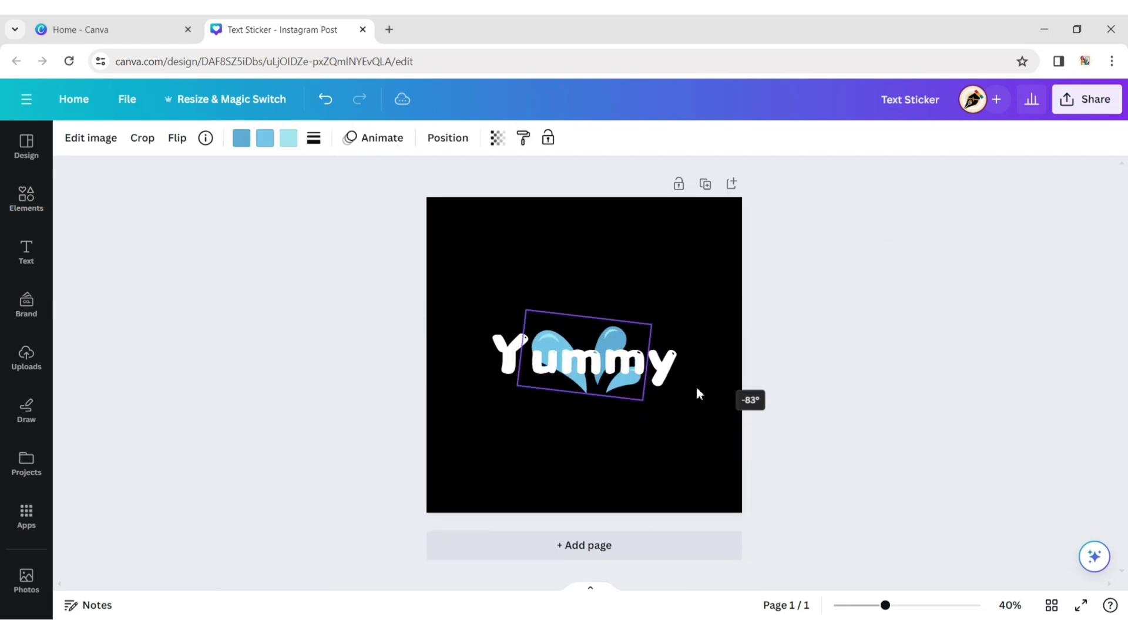
pyautogui.moveTo(586, 357)
pyautogui.mouseDown()
pyautogui.moveTo(672, 312)
pyautogui.moveTo(662, 319)
pyautogui.mouseUp()
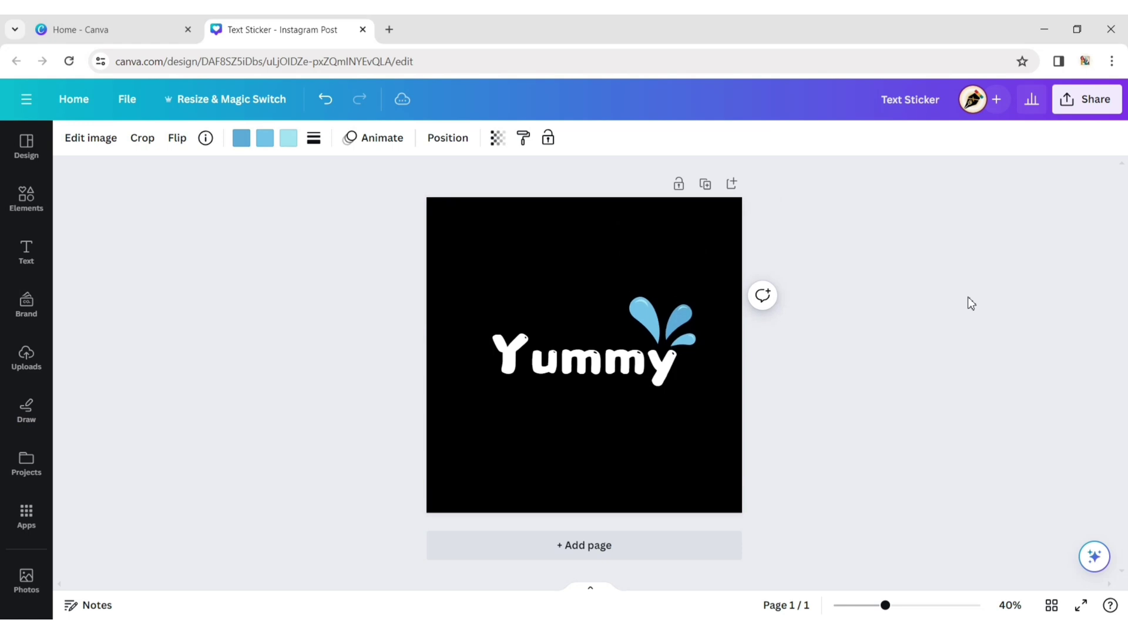
# Recolour the splash graphic's first and third colours to white
pyautogui.click(242, 139)
pyautogui.click(280, 228)
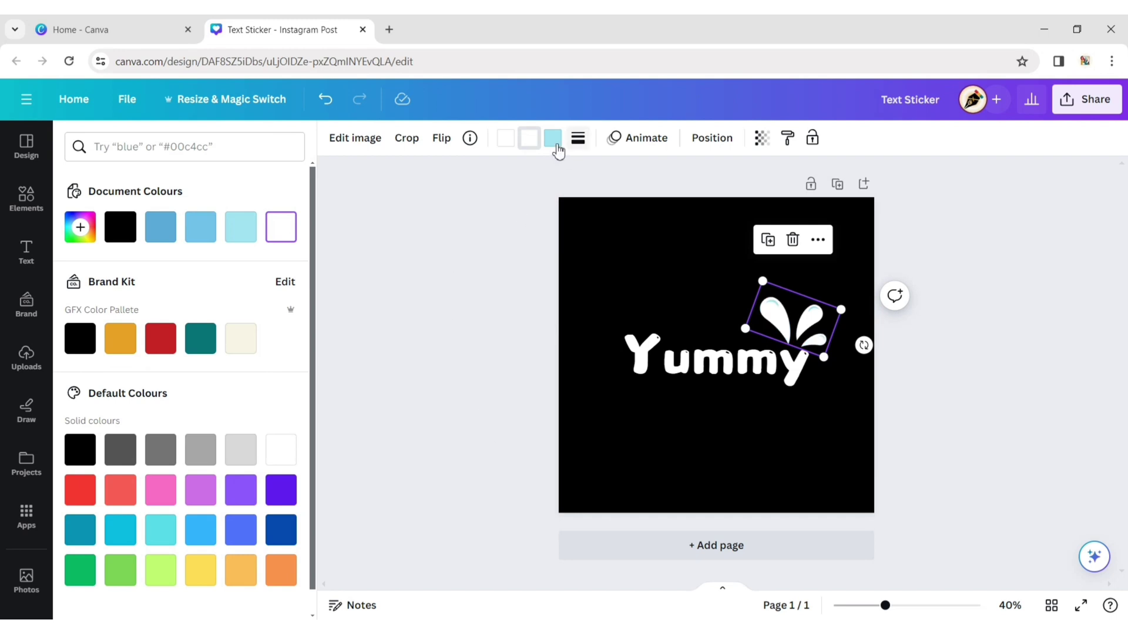
pyautogui.click(555, 143)
pyautogui.click(283, 229)
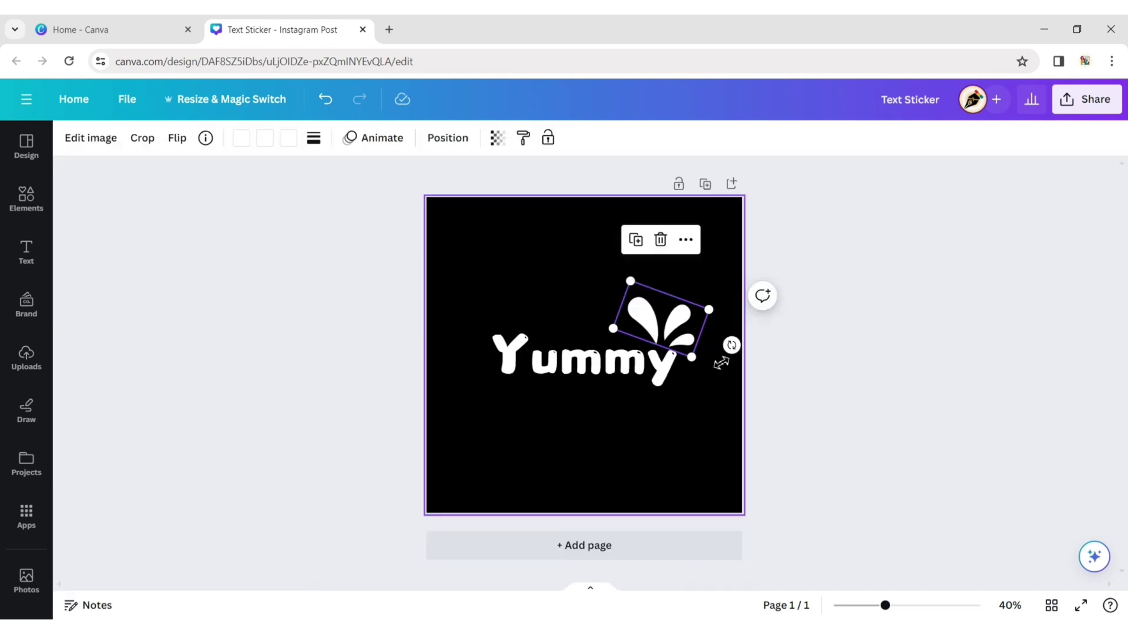
pyautogui.click(1005, 391)
# Group the white splash graphic with the Yummy text
pyautogui.click(661, 326)
pyautogui.keyDown('shift'); pyautogui.click(638, 360); pyautogui.keyUp('shift')
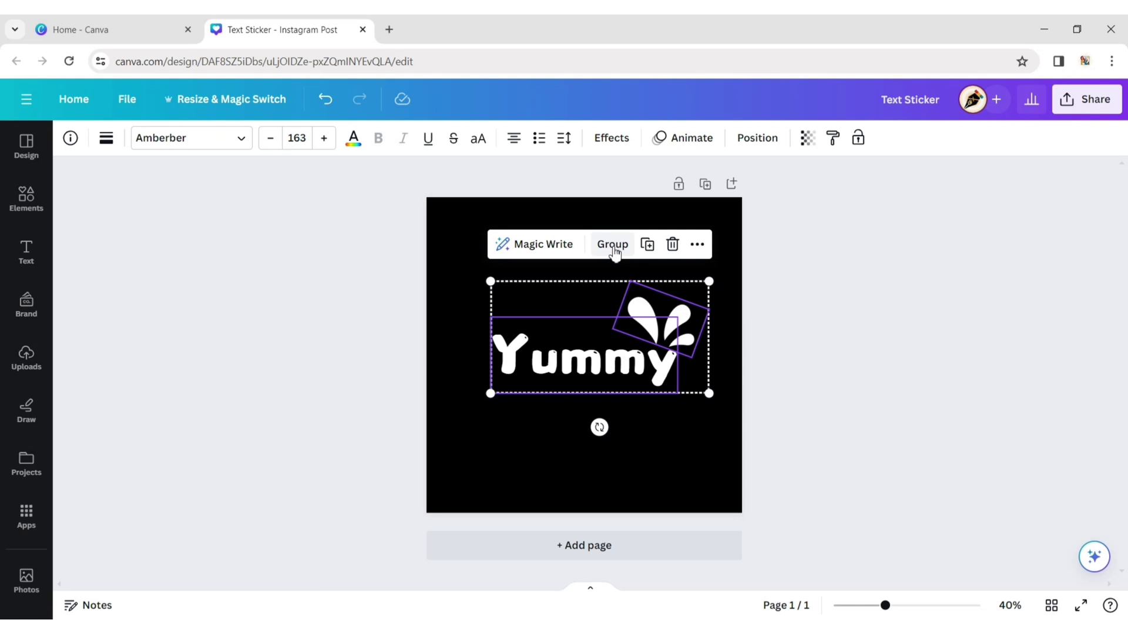
pyautogui.click(612, 245)
# Resize the Yummy group and centre it on the page
pyautogui.moveTo(709, 393); pyautogui.dragTo(727, 414)
pyautogui.moveTo(652, 358); pyautogui.dragTo(628, 377)
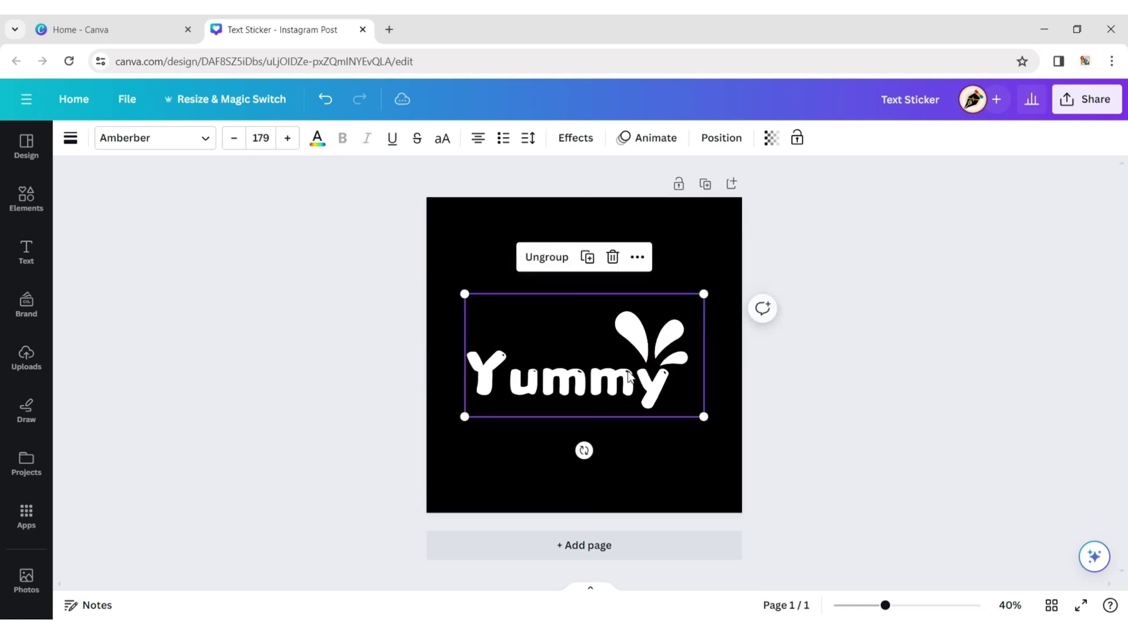
pyautogui.moveTo(703, 417); pyautogui.dragTo(715, 422)
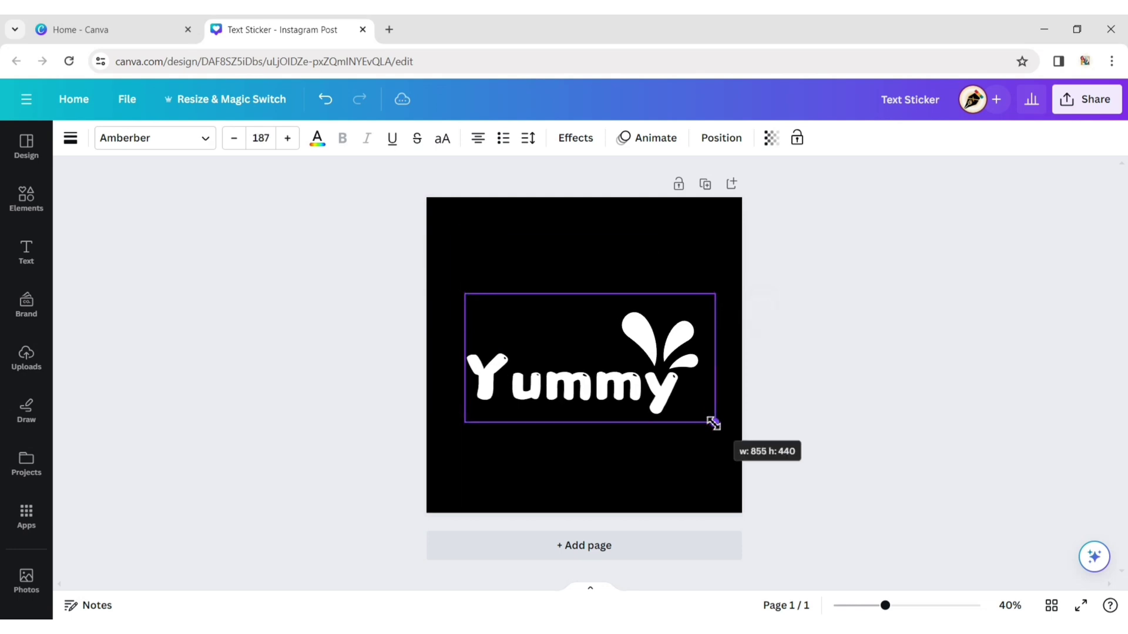
pyautogui.moveTo(620, 364); pyautogui.dragTo(591, 357)
pyautogui.click(596, 353)
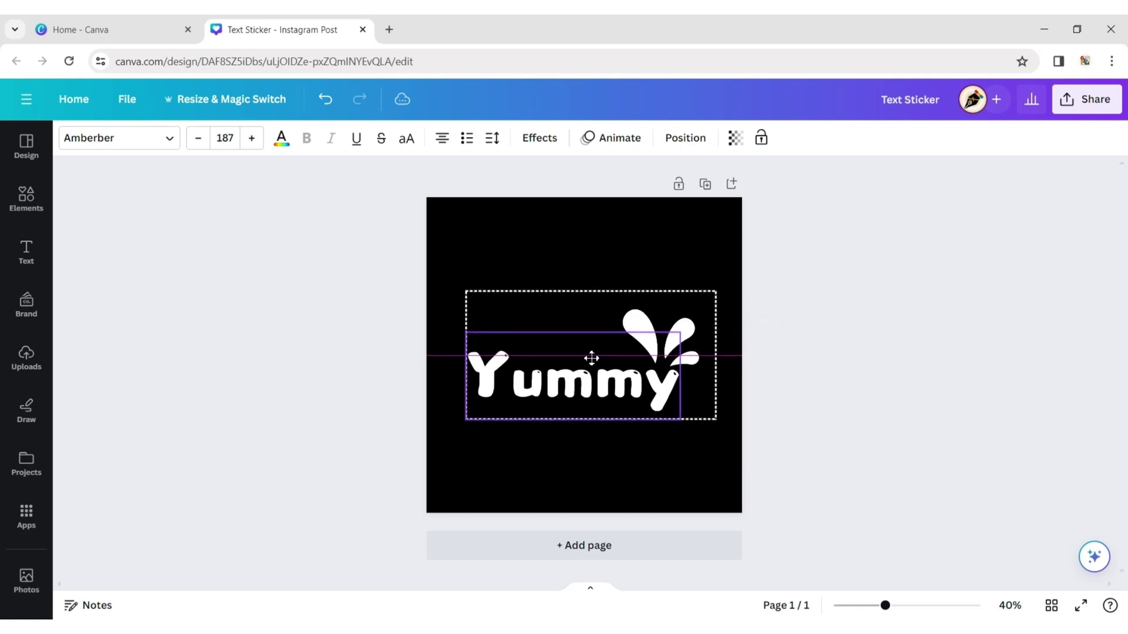
pyautogui.moveTo(590, 358); pyautogui.dragTo(594, 359)
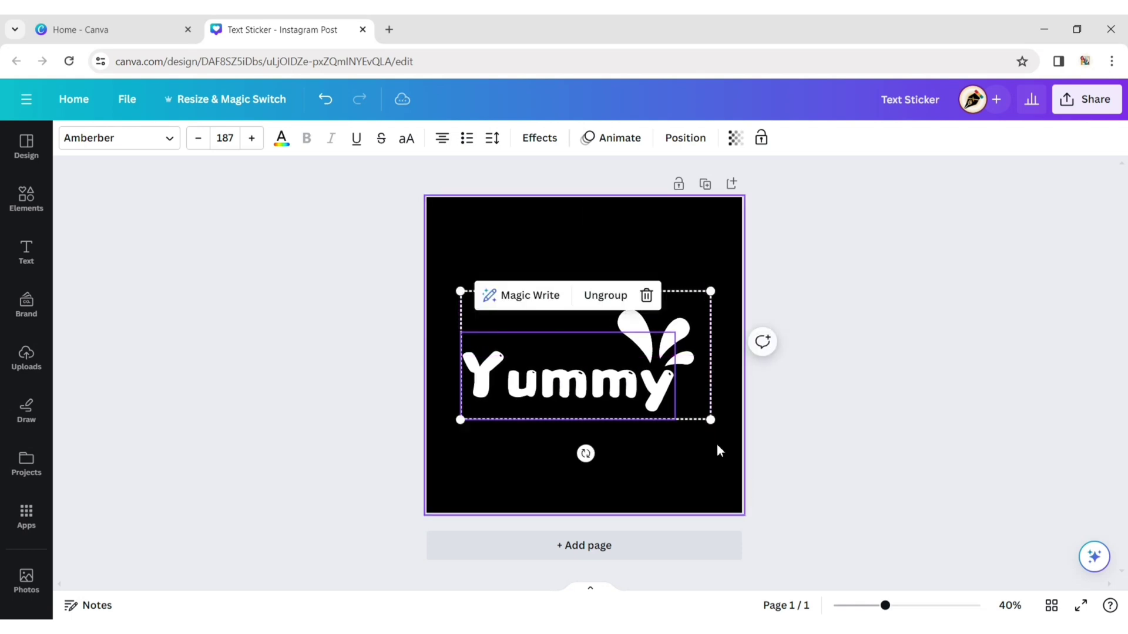
pyautogui.moveTo(710, 418); pyautogui.dragTo(677, 402)
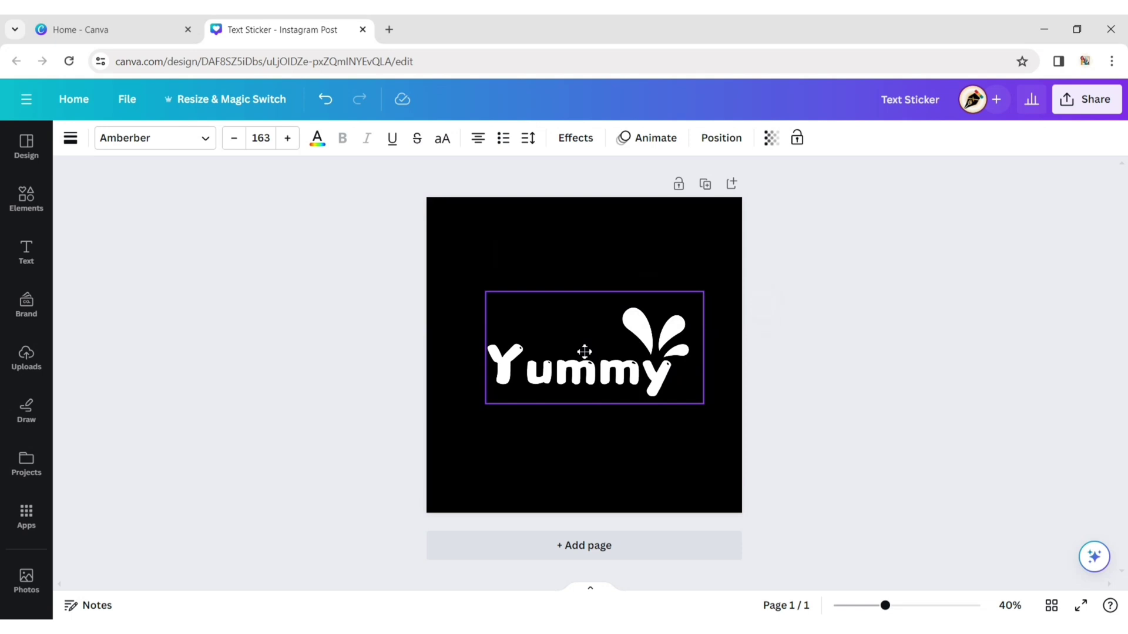
pyautogui.moveTo(593, 361); pyautogui.dragTo(574, 360)
pyautogui.click(898, 291)
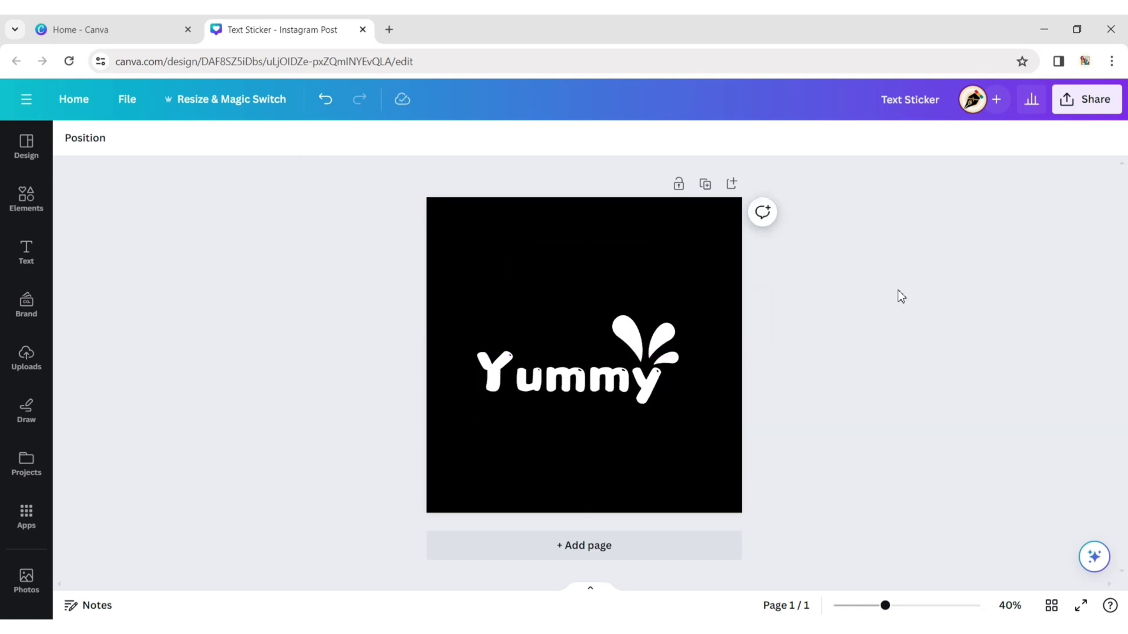
# Download the design as a PNG with a transparent background
pyautogui.click(1086, 99)
pyautogui.click(1090, 472)
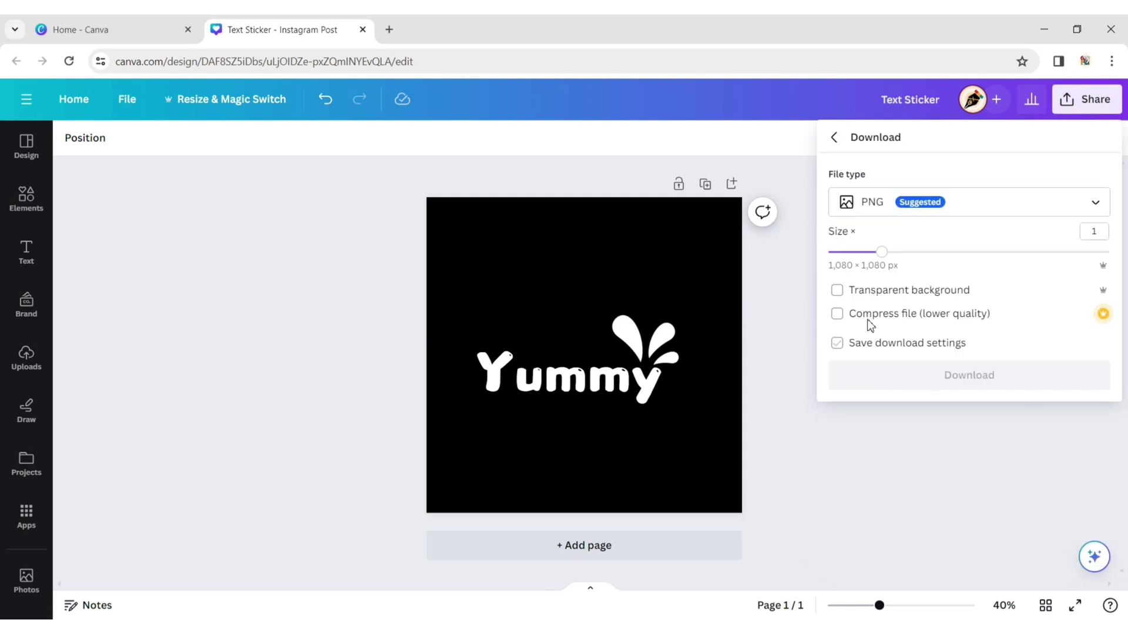
pyautogui.click(836, 290)
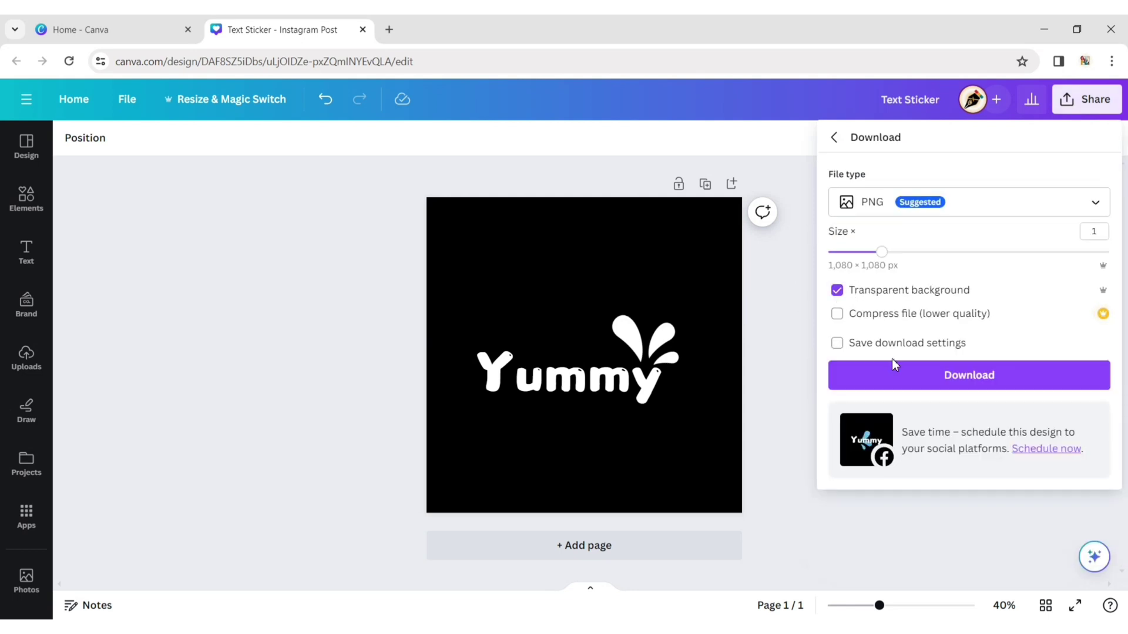
pyautogui.click(919, 372)
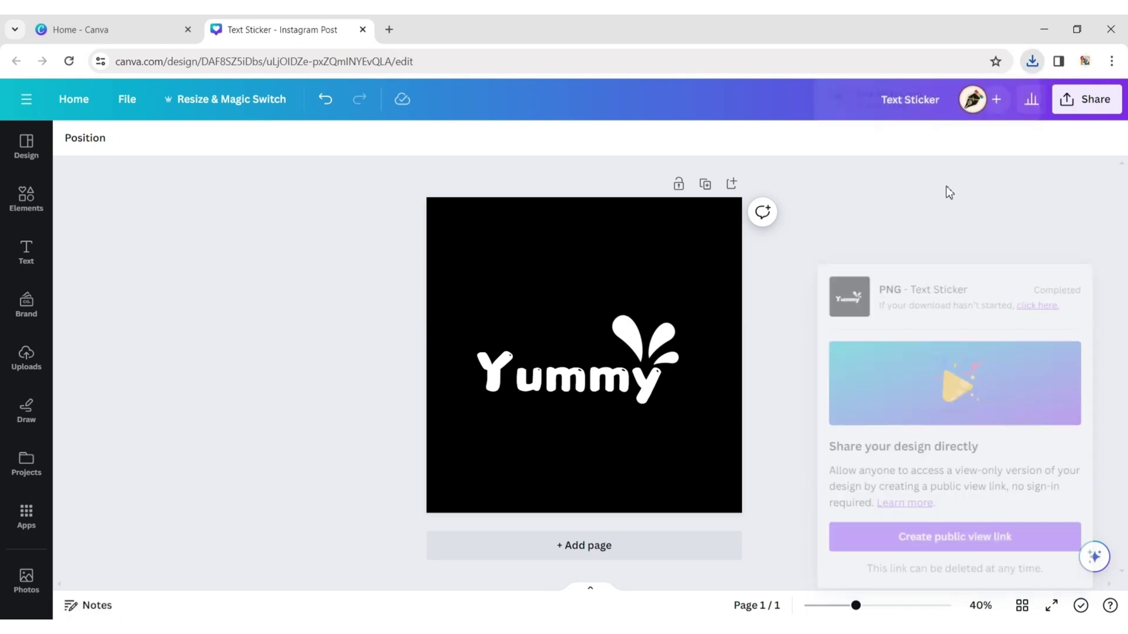
# Upload the downloaded sticker PNG from Chrome's recent downloads into Canva
pyautogui.click(1035, 59)
pyautogui.moveTo(932, 128); pyautogui.dragTo(449, 363)
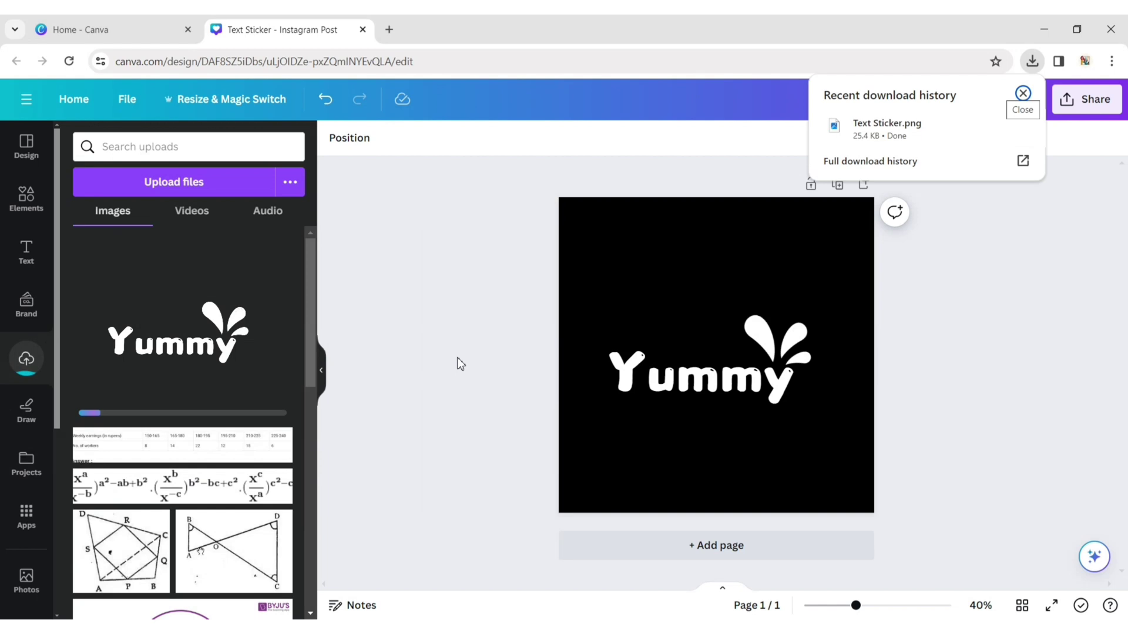
pyautogui.click(433, 230)
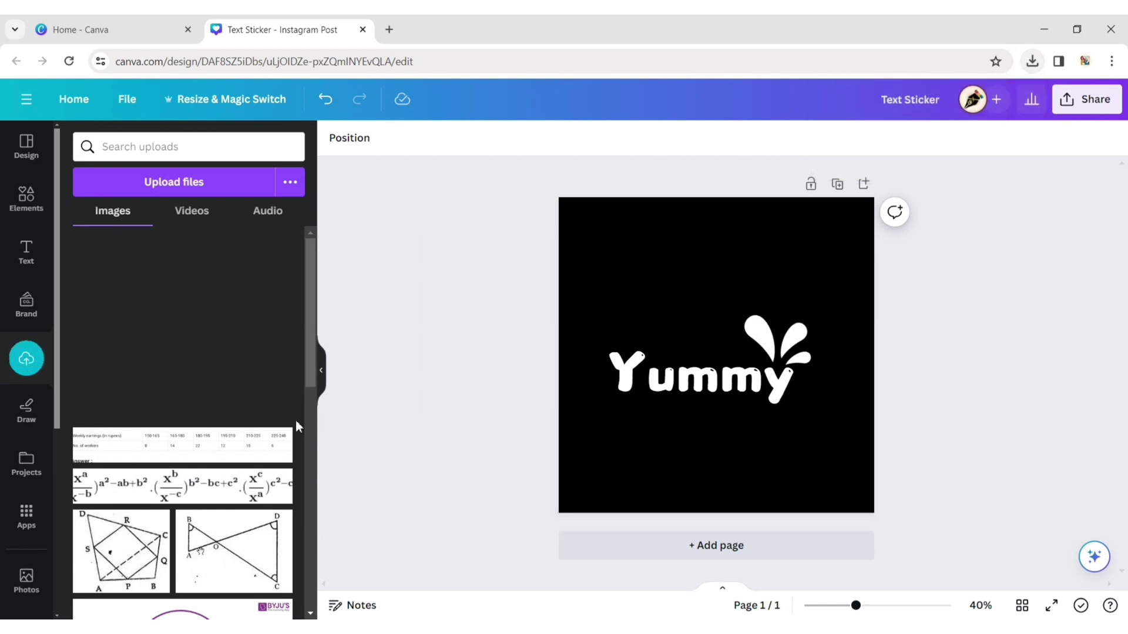
# Duplicate the Yummy page and make the Yummy letters teal on the copy
pyautogui.click(323, 377)
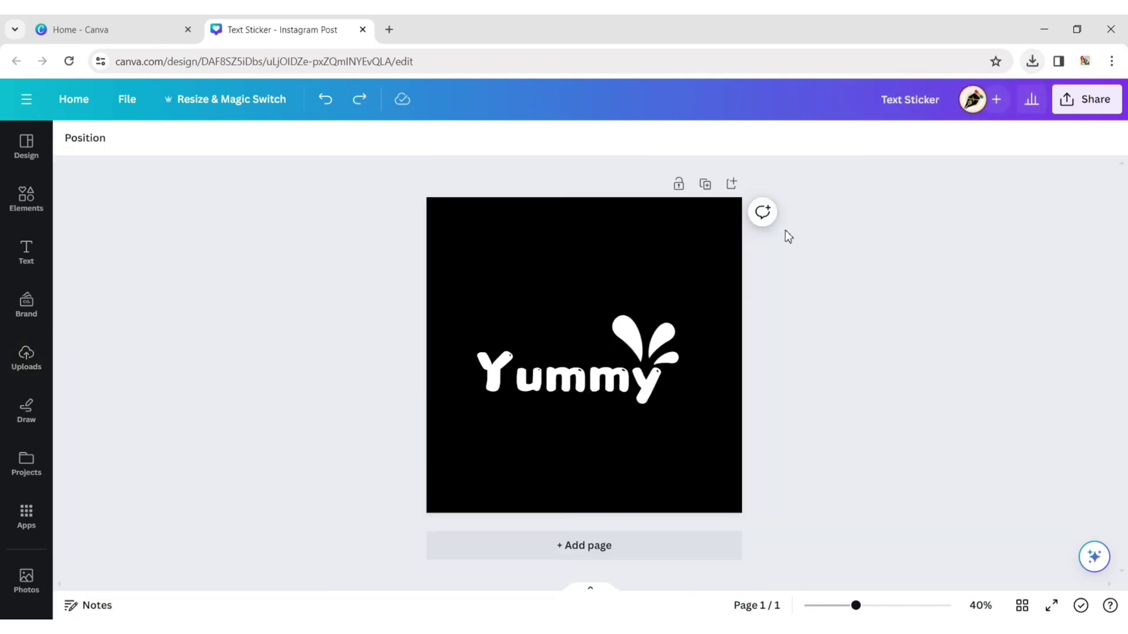
pyautogui.click(703, 184)
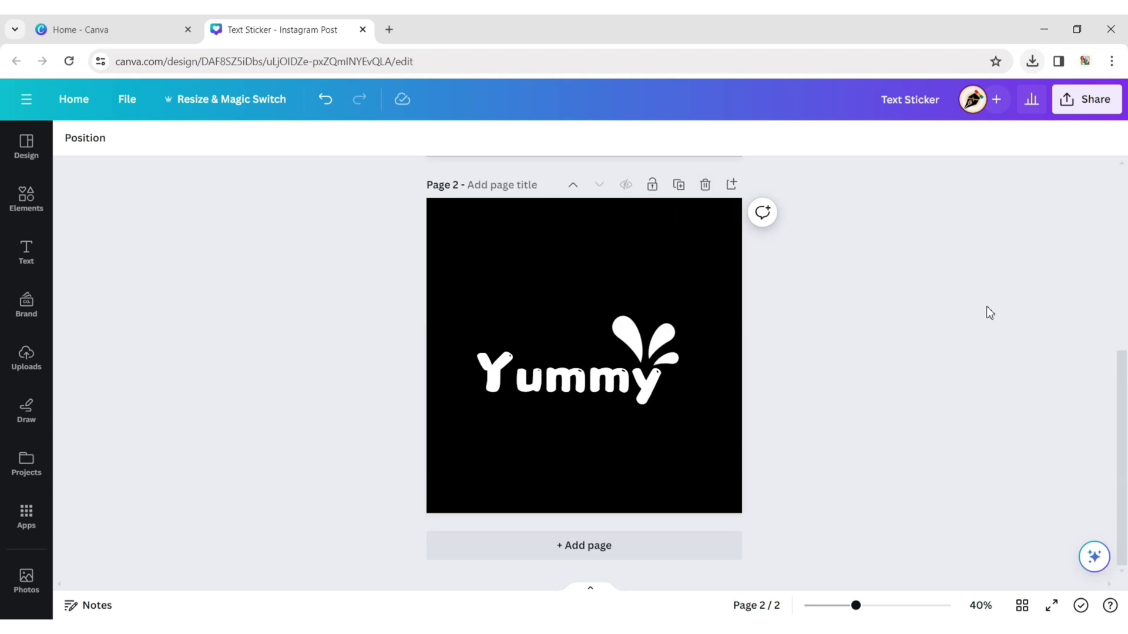
pyautogui.click(592, 379)
pyautogui.click(280, 140)
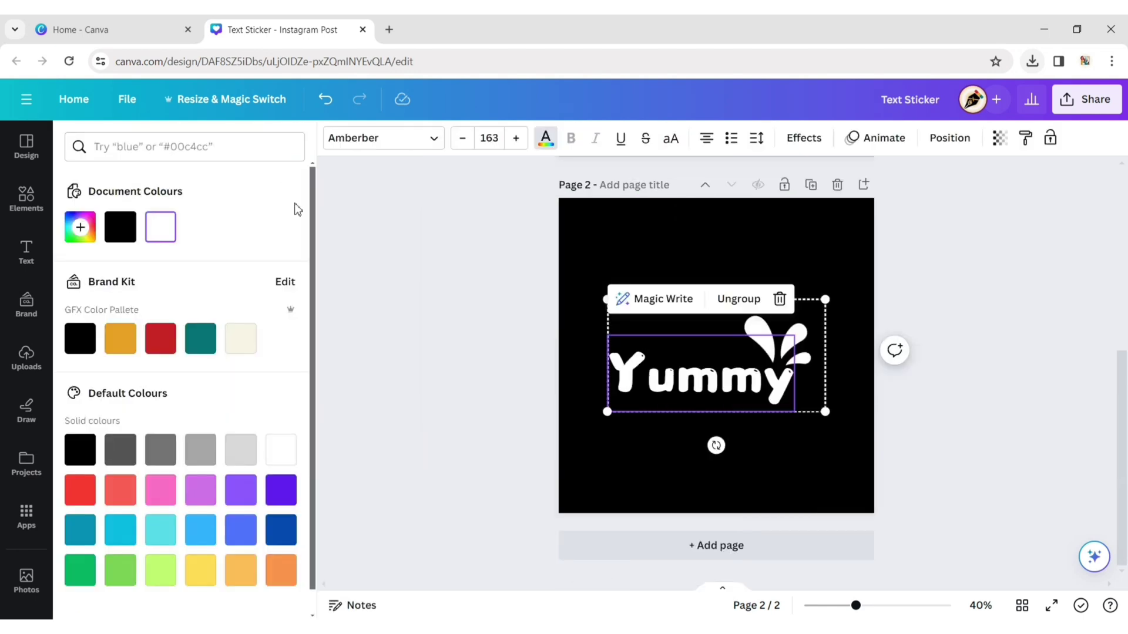
pyautogui.click(201, 340)
pyautogui.click(412, 338)
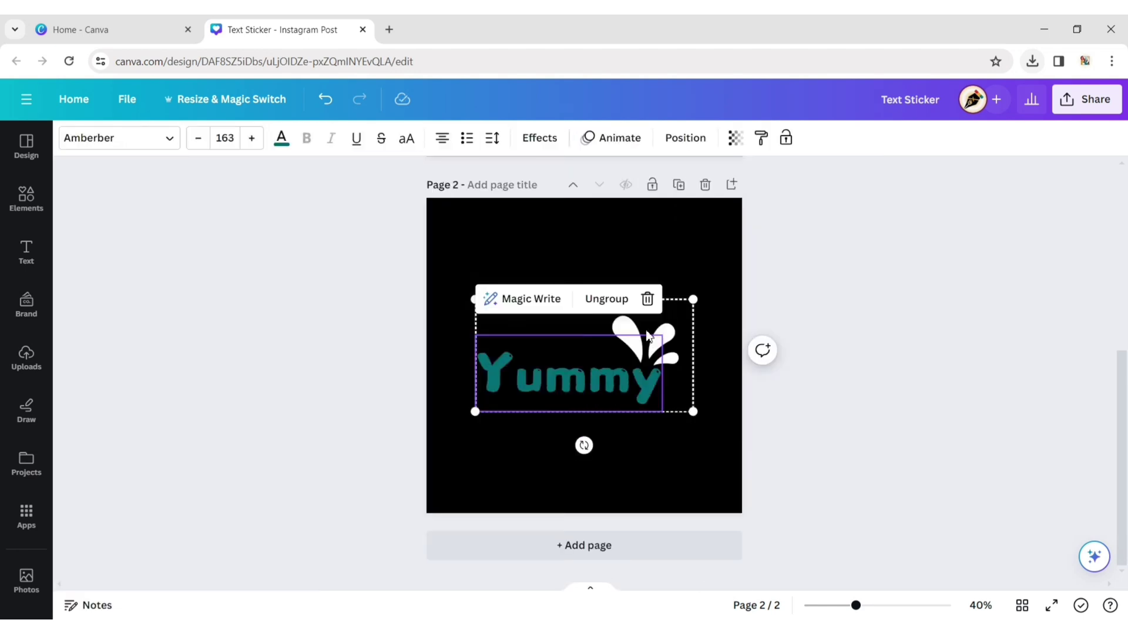
pyautogui.click(808, 337)
# Recolour both splash drop colours to teal
pyautogui.click(641, 330)
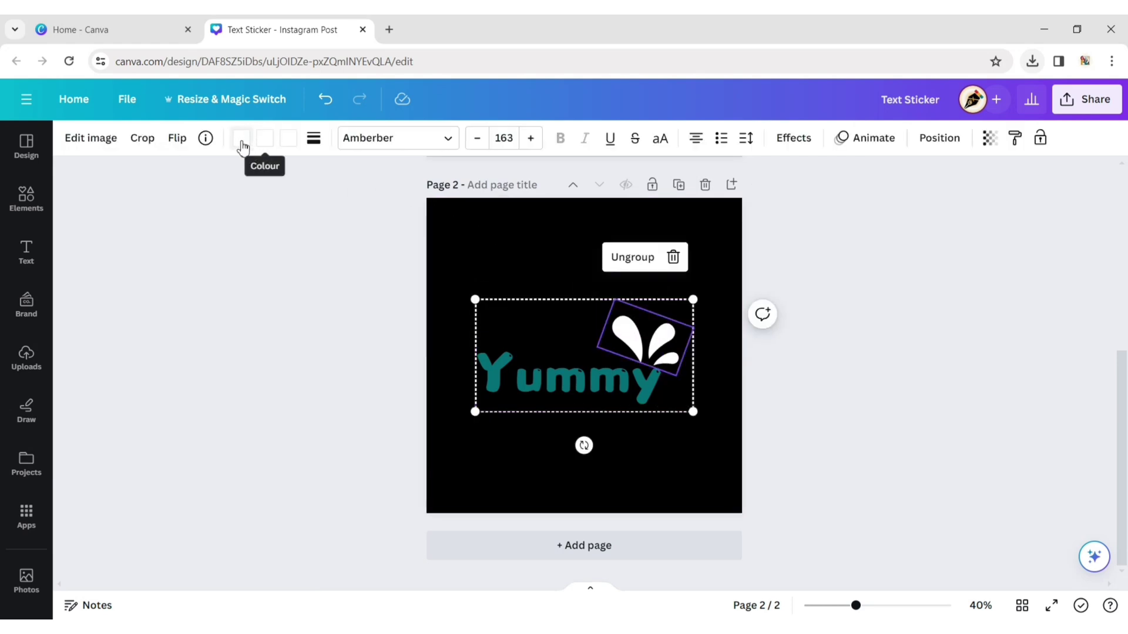
pyautogui.click(242, 141)
pyautogui.click(202, 344)
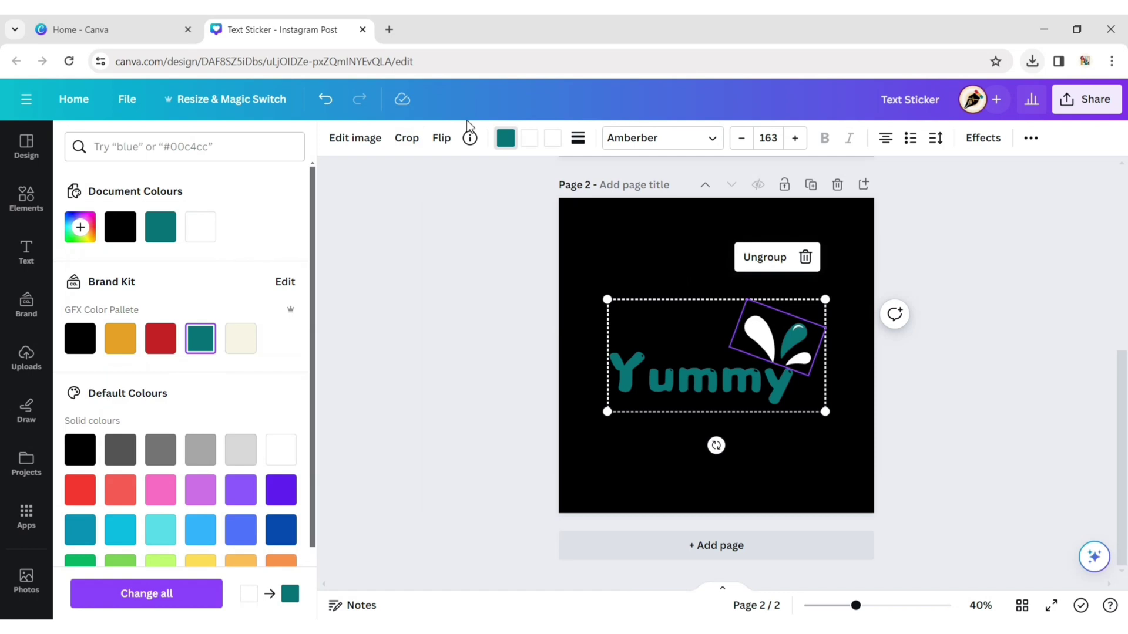
pyautogui.click(529, 138)
pyautogui.click(201, 340)
pyautogui.click(392, 281)
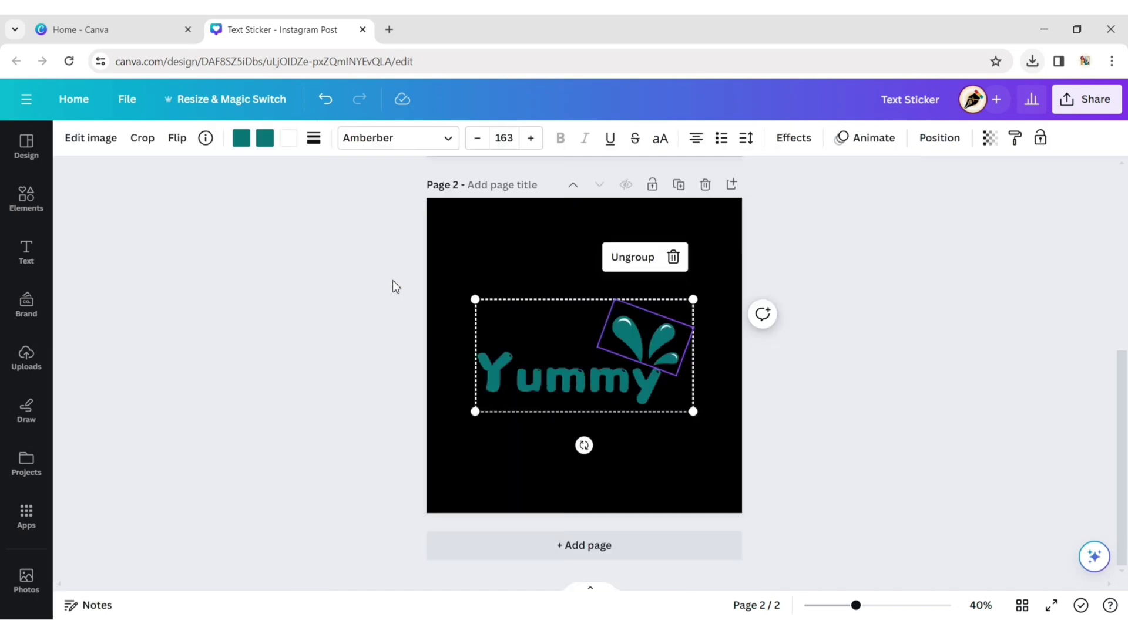
pyautogui.click(900, 303)
pyautogui.click(592, 271)
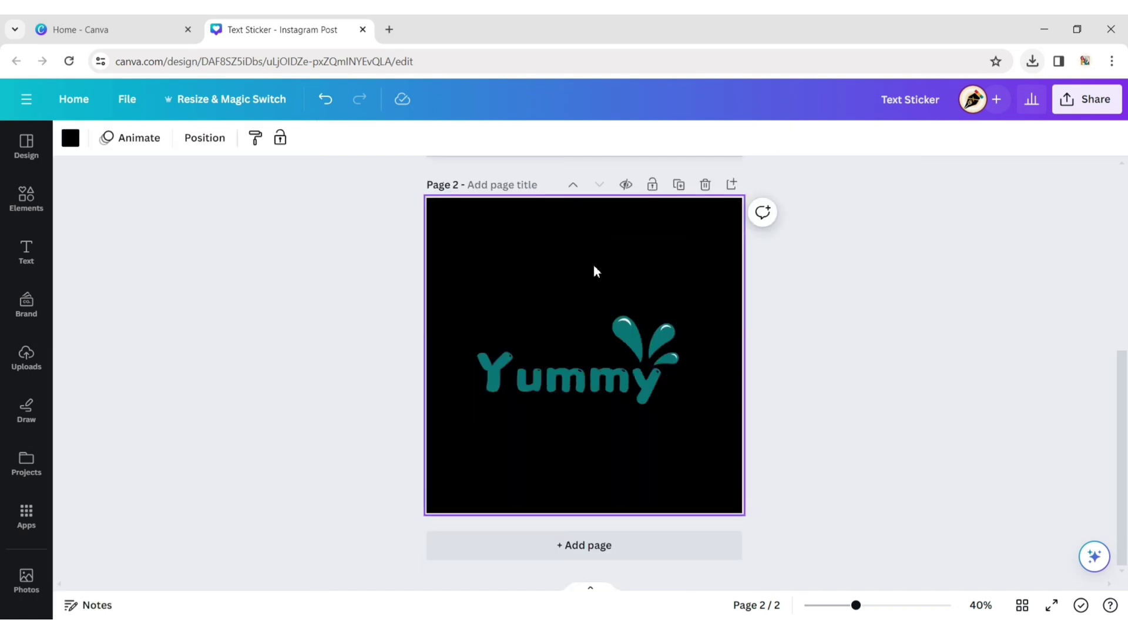
# Set the second page's background to white
pyautogui.click(70, 139)
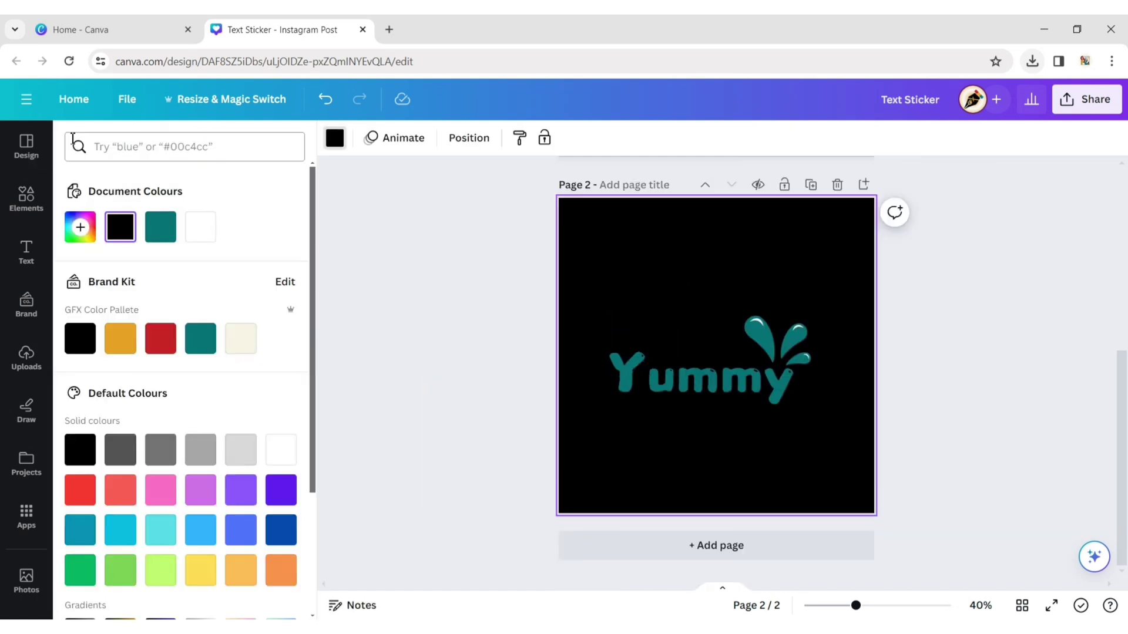
pyautogui.click(280, 452)
pyautogui.click(412, 263)
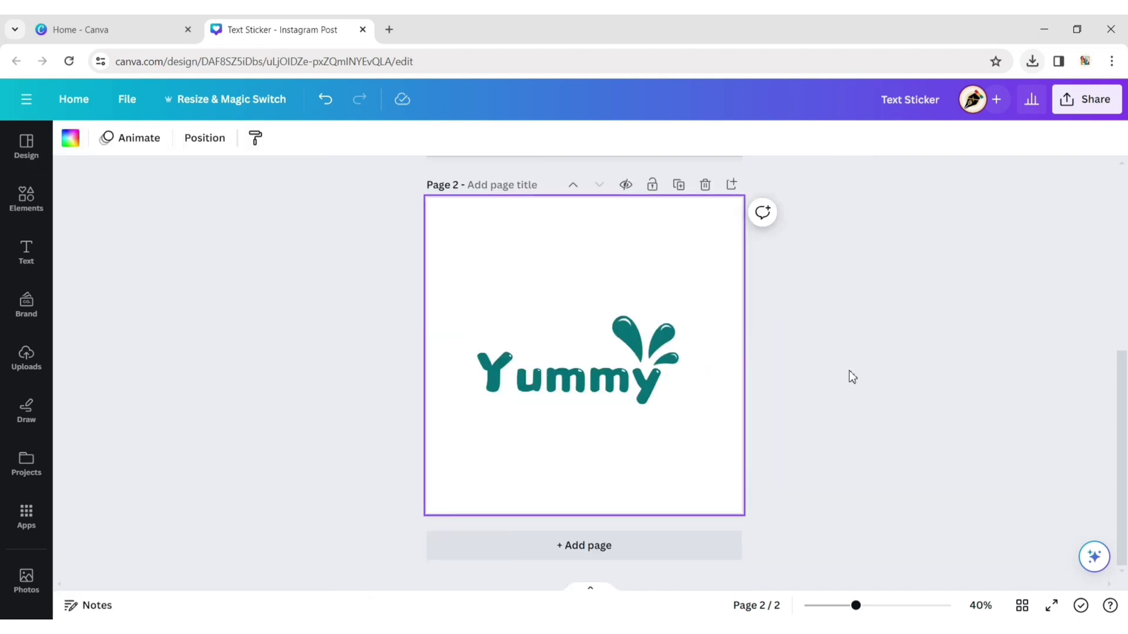
pyautogui.click(590, 374)
pyautogui.click(591, 374)
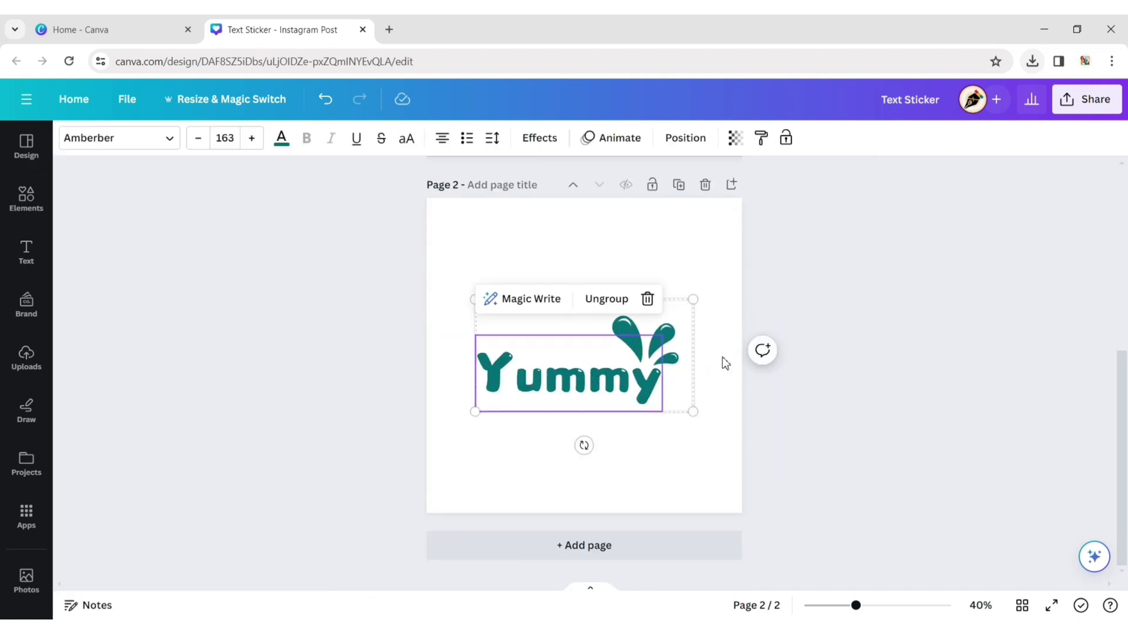
pyautogui.press('Escape')
# Change the page background to light grey and shift the Yummy sticker slightly
pyautogui.click(655, 252)
pyautogui.click(70, 138)
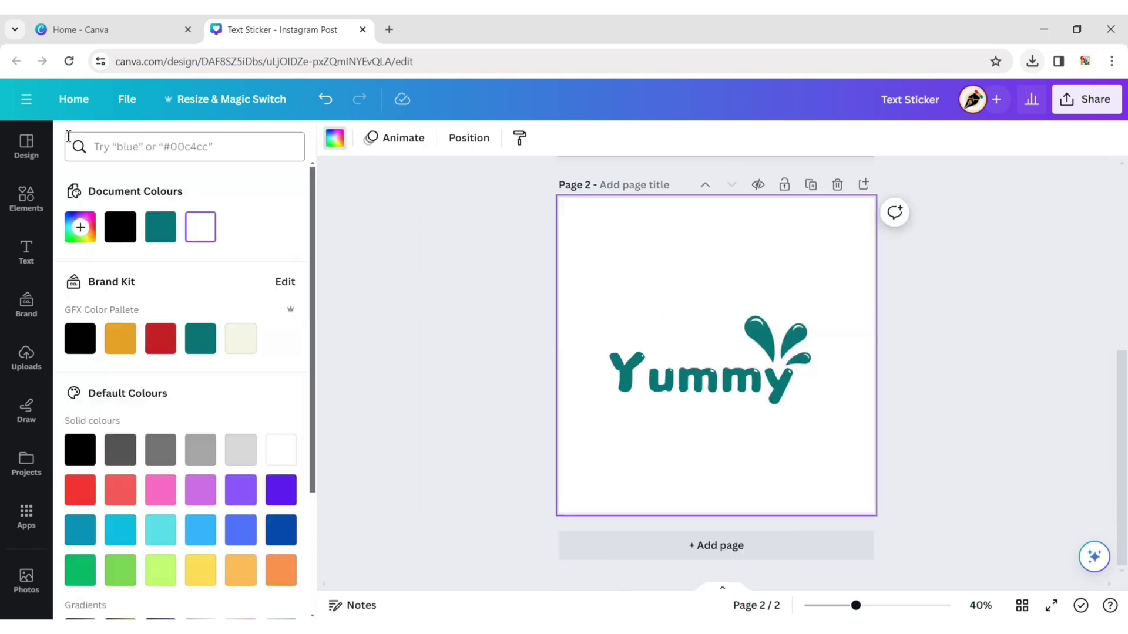
pyautogui.click(241, 449)
pyautogui.click(557, 378)
pyautogui.moveTo(557, 378)
pyautogui.mouseDown()
pyautogui.moveTo(574, 346)
pyautogui.moveTo(584, 361)
pyautogui.mouseUp()
pyautogui.click(1013, 354)
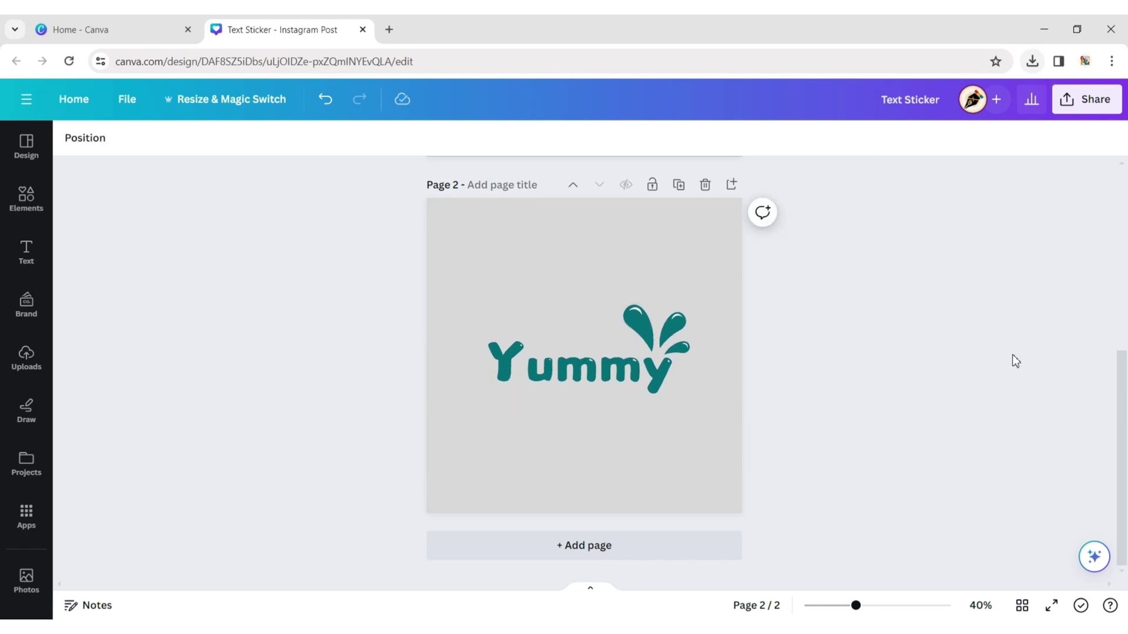
# Add the uploaded white Yummy image, trim its top, and enlarge it
pyautogui.click(27, 357)
pyautogui.click(176, 340)
pyautogui.click(317, 377)
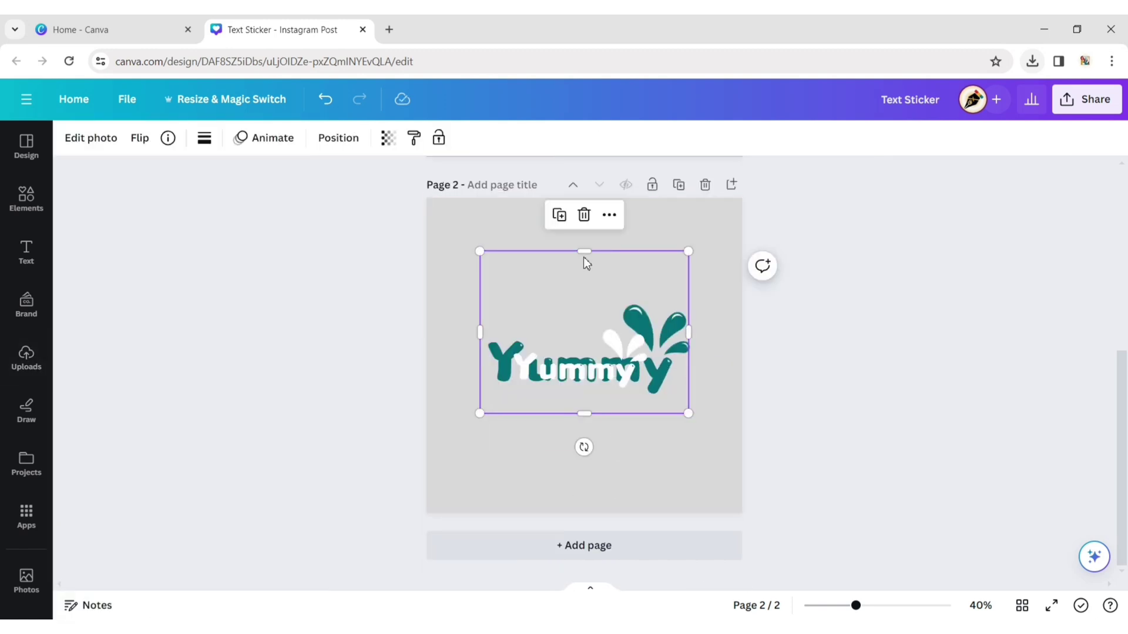
pyautogui.moveTo(584, 255); pyautogui.dragTo(584, 297)
pyautogui.moveTo(573, 395); pyautogui.dragTo(531, 376)
pyautogui.moveTo(644, 396)
pyautogui.mouseDown()
pyautogui.moveTo(766, 475)
pyautogui.moveTo(759, 460)
pyautogui.mouseUp()
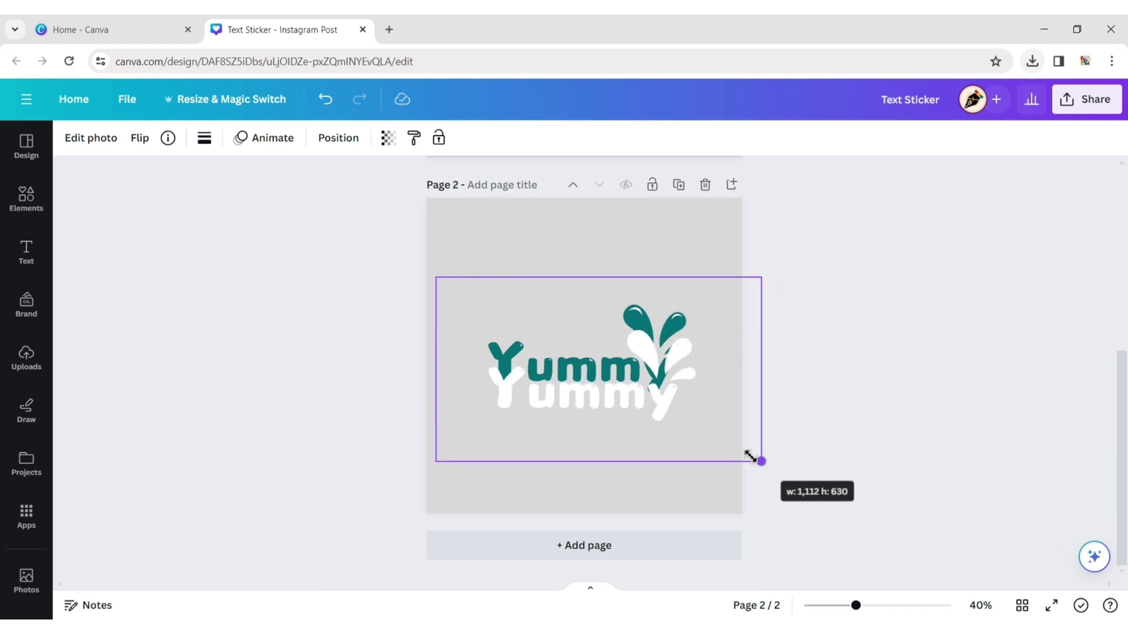
# Align the white image with the teal text and resize it into an outline
pyautogui.moveTo(566, 360); pyautogui.dragTo(569, 334)
pyautogui.click(338, 138)
pyautogui.click(327, 348)
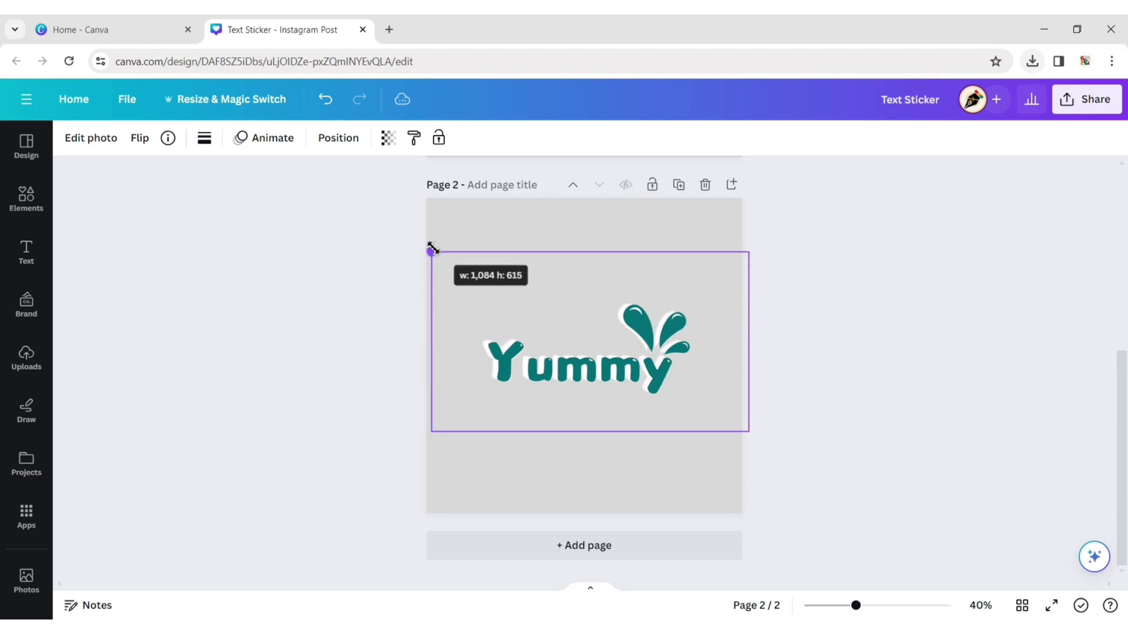
pyautogui.moveTo(442, 257); pyautogui.dragTo(434, 257)
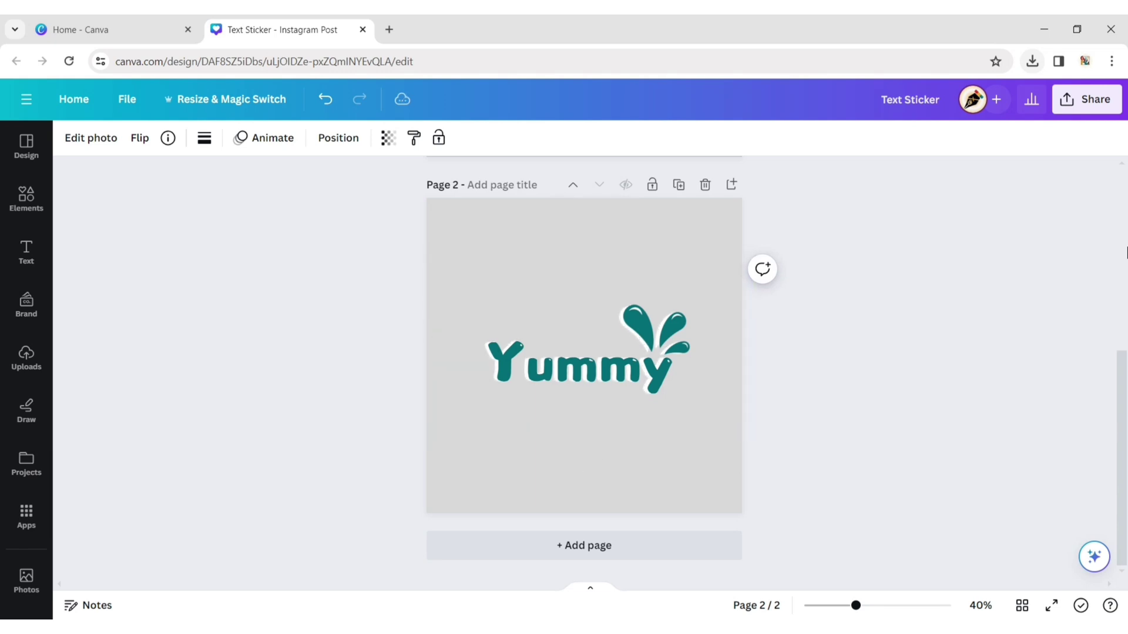
pyautogui.click(909, 370)
# Download only Page 2 as a transparent-background PNG and check Chrome's recent downloads
pyautogui.click(1095, 100)
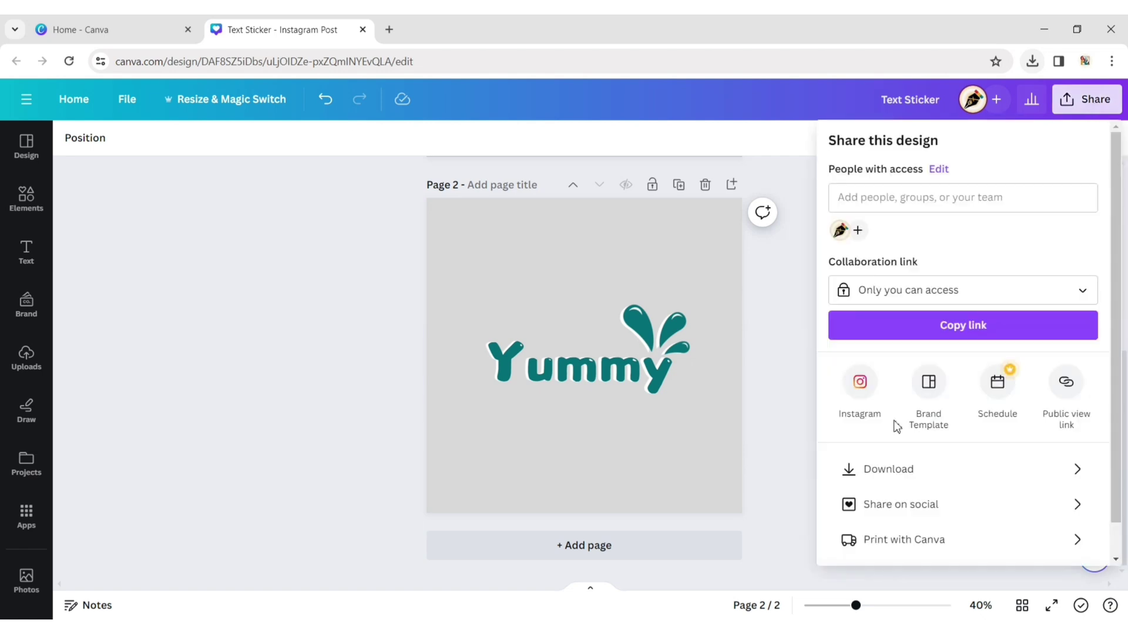
pyautogui.click(1072, 476)
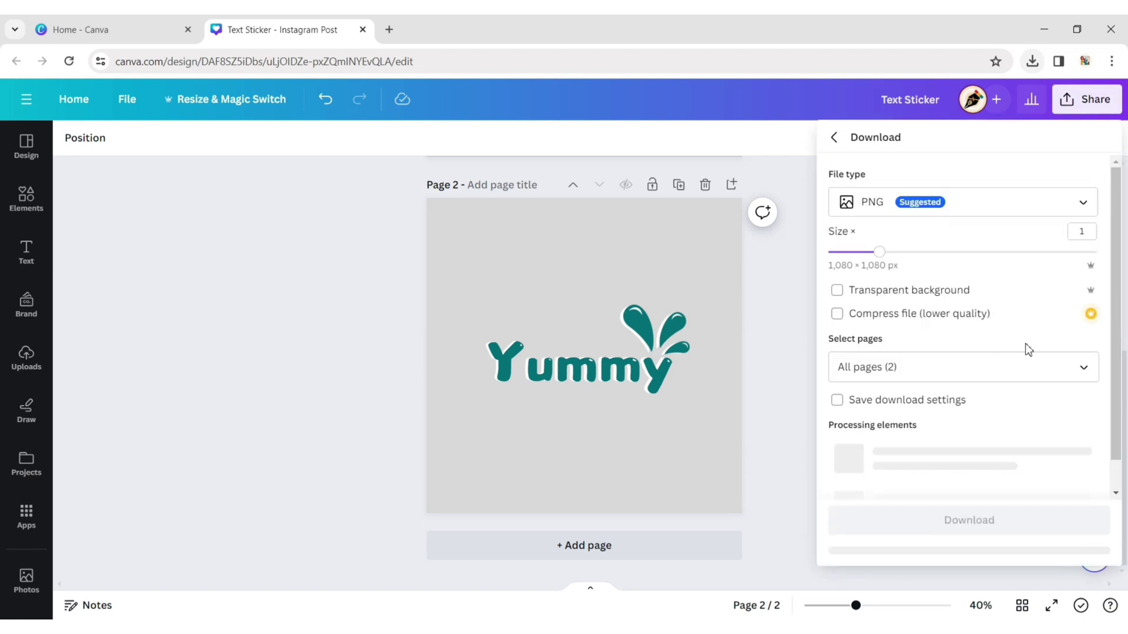
pyautogui.click(1091, 368)
pyautogui.click(1031, 409)
pyautogui.click(1093, 491)
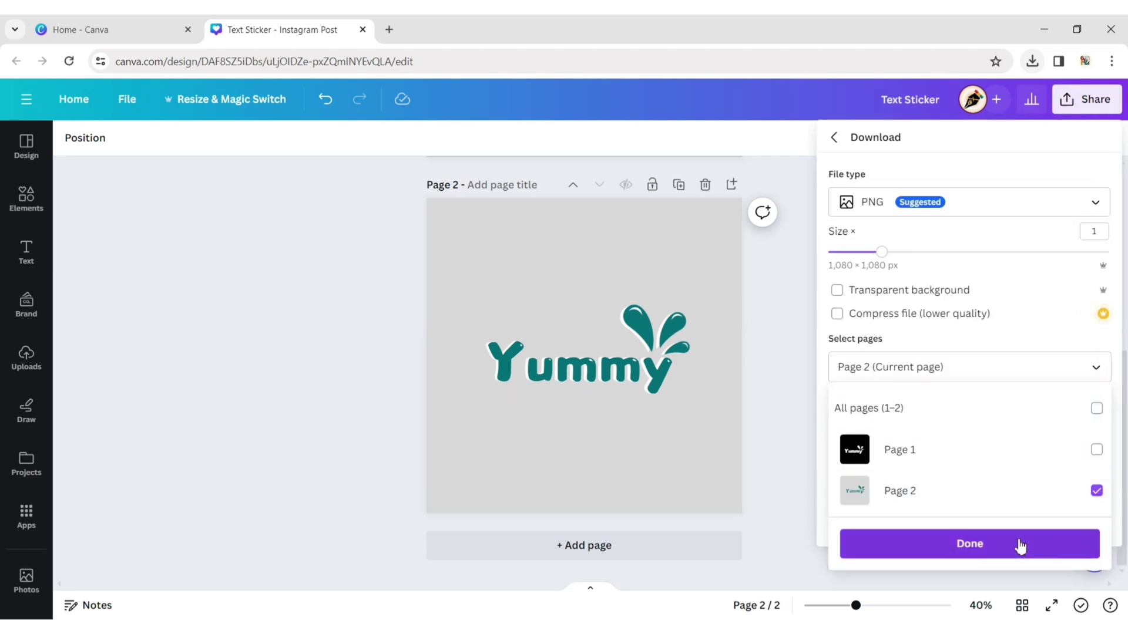
pyautogui.click(839, 296)
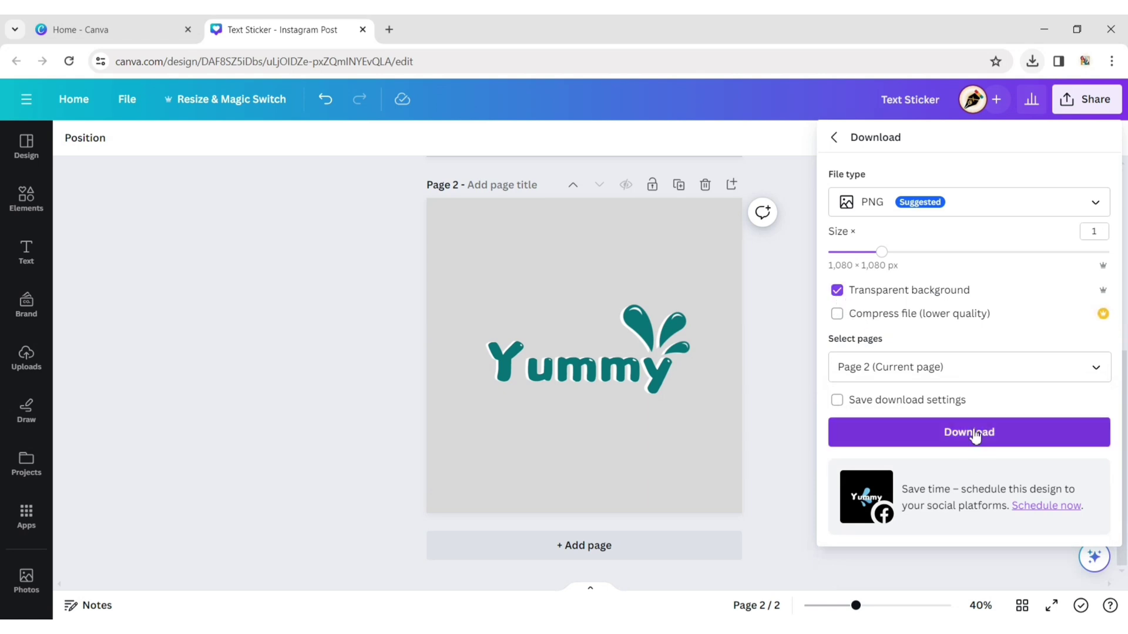
pyautogui.click(973, 434)
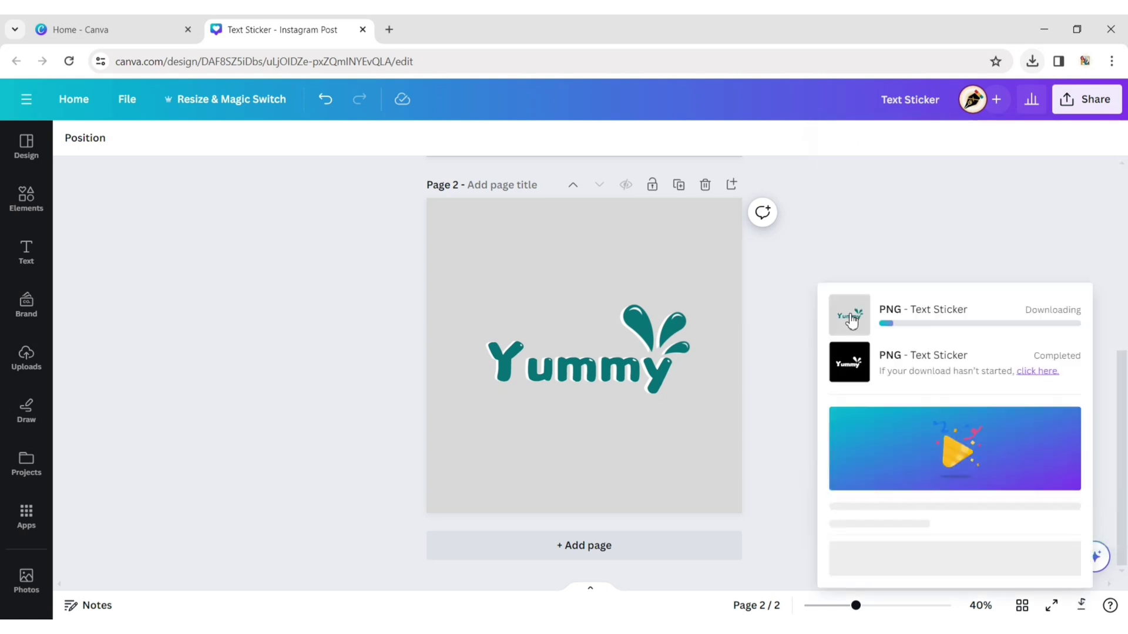
pyautogui.click(834, 187)
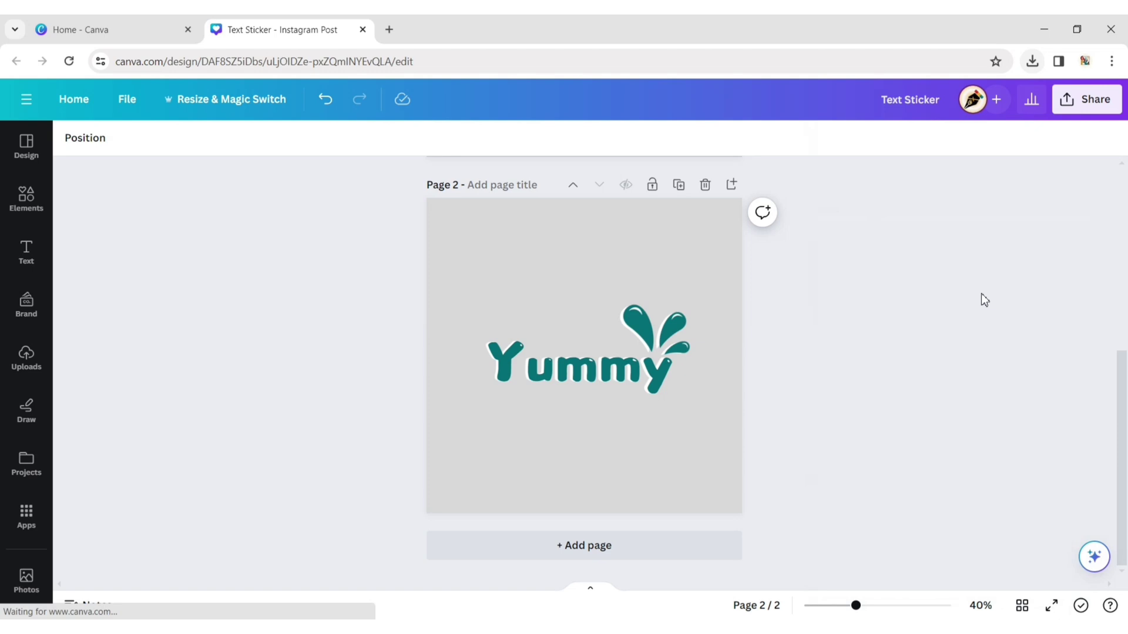
pyautogui.click(1032, 60)
# Upload Text Sticker (1).png from Chrome's downloads into Canva and hide the Uploads panel
pyautogui.moveTo(969, 138); pyautogui.dragTo(220, 331)
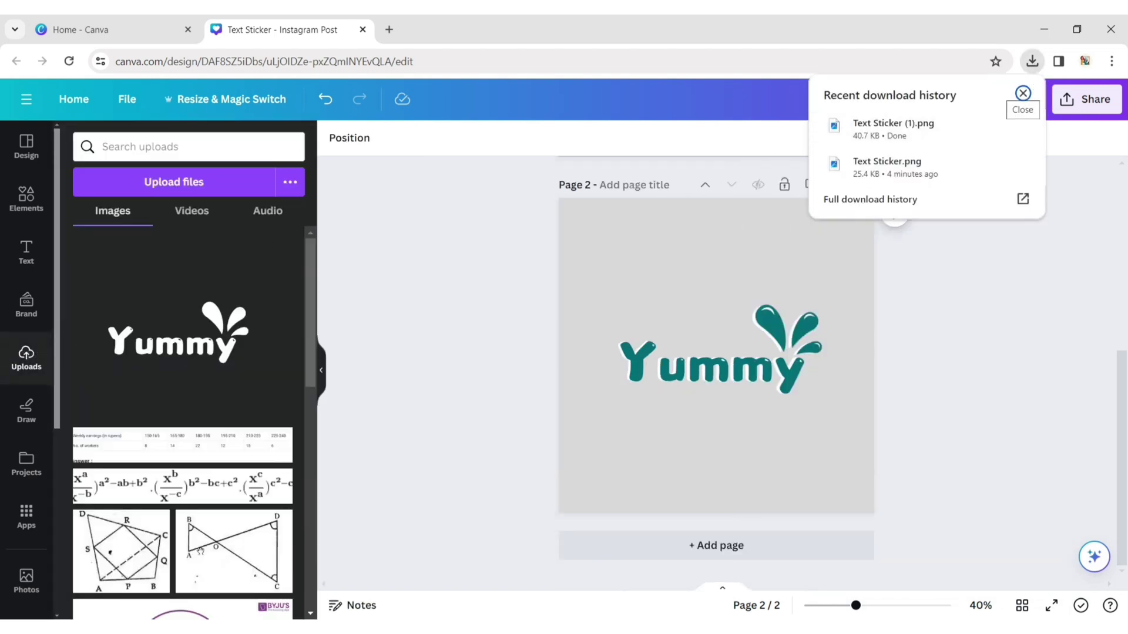
pyautogui.click(915, 250)
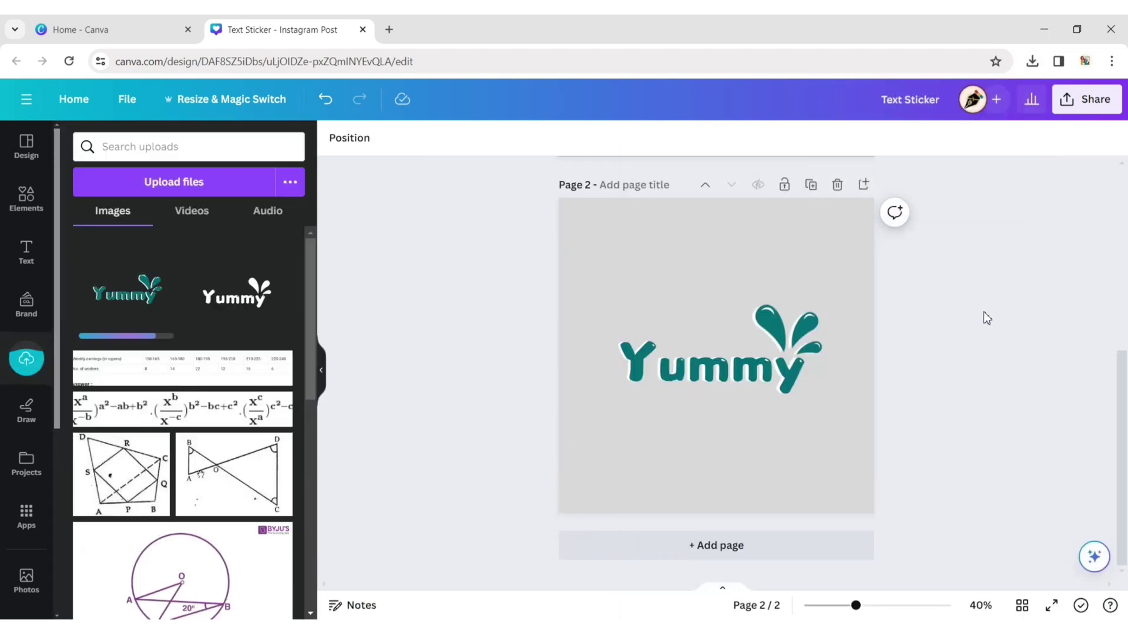
pyautogui.click(322, 371)
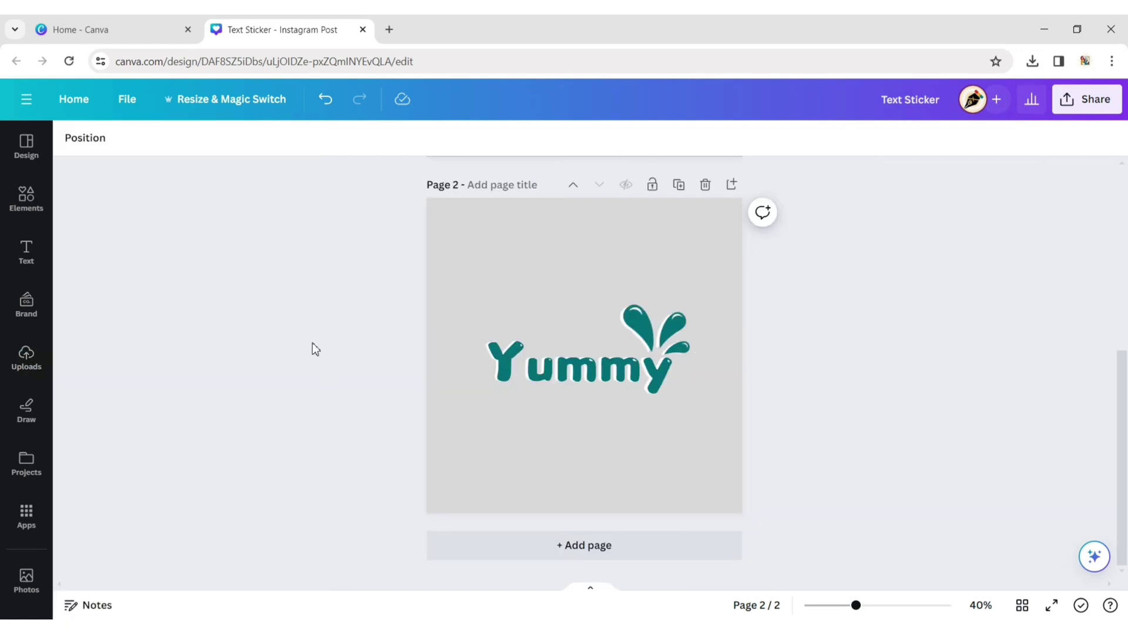
# Add a blank third page and insert the teal Yummy sticker from Uploads
pyautogui.click(582, 551)
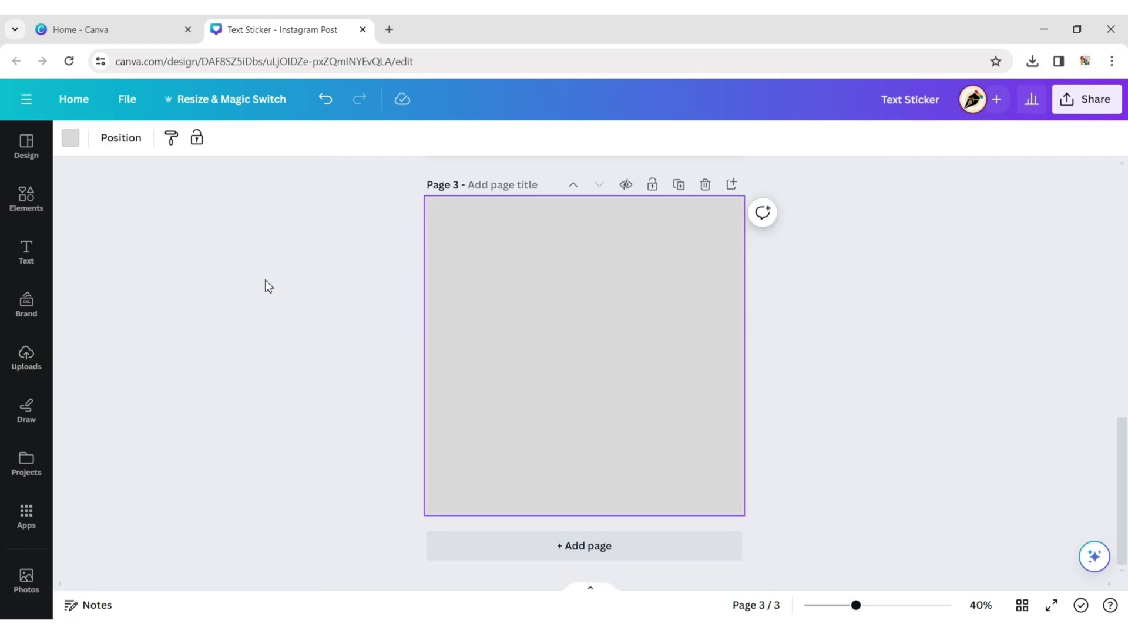
pyautogui.click(19, 367)
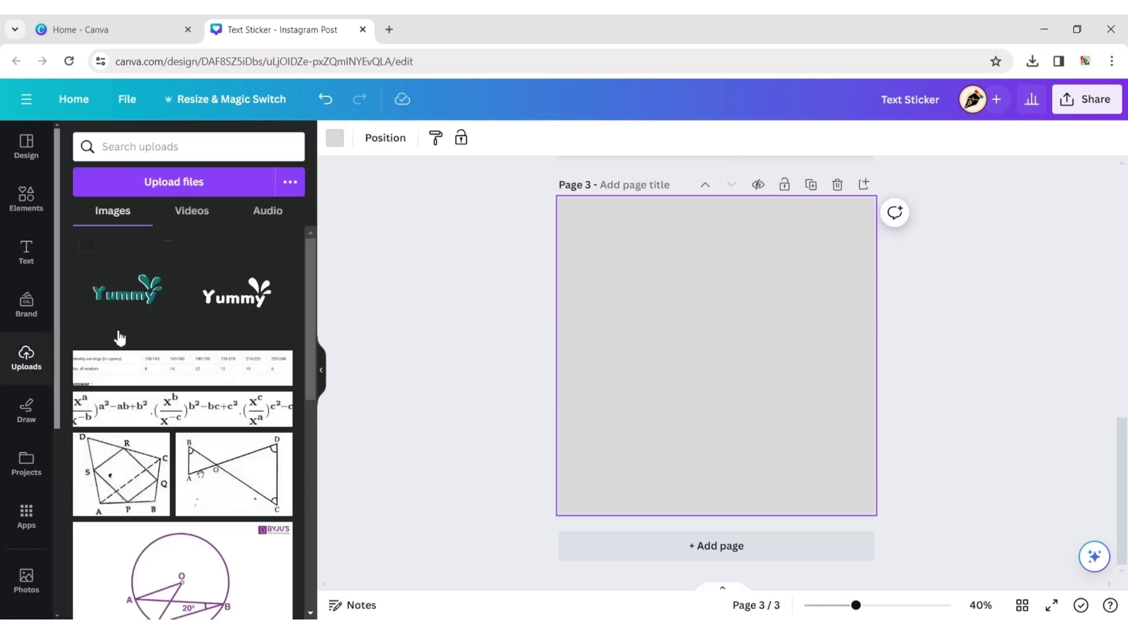
pyautogui.click(128, 295)
pyautogui.click(320, 374)
# Crop the empty margins from the sticker's top, bottom, right and left edges
pyautogui.moveTo(584, 251); pyautogui.dragTo(584, 302)
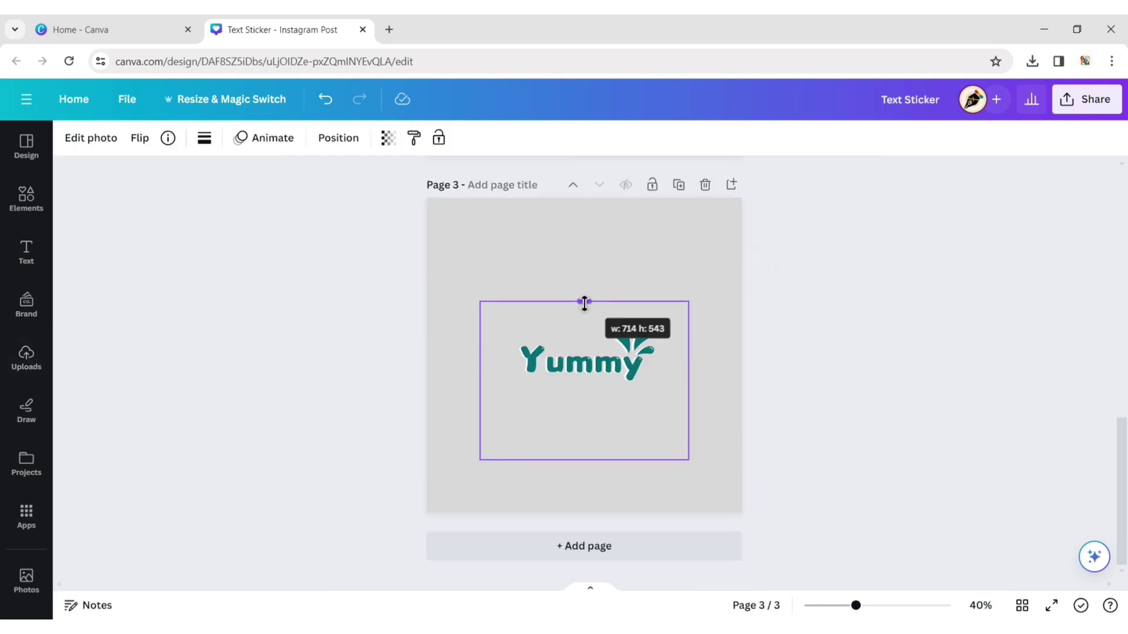
pyautogui.moveTo(585, 459); pyautogui.dragTo(584, 398)
pyautogui.moveTo(688, 351); pyautogui.dragTo(679, 350)
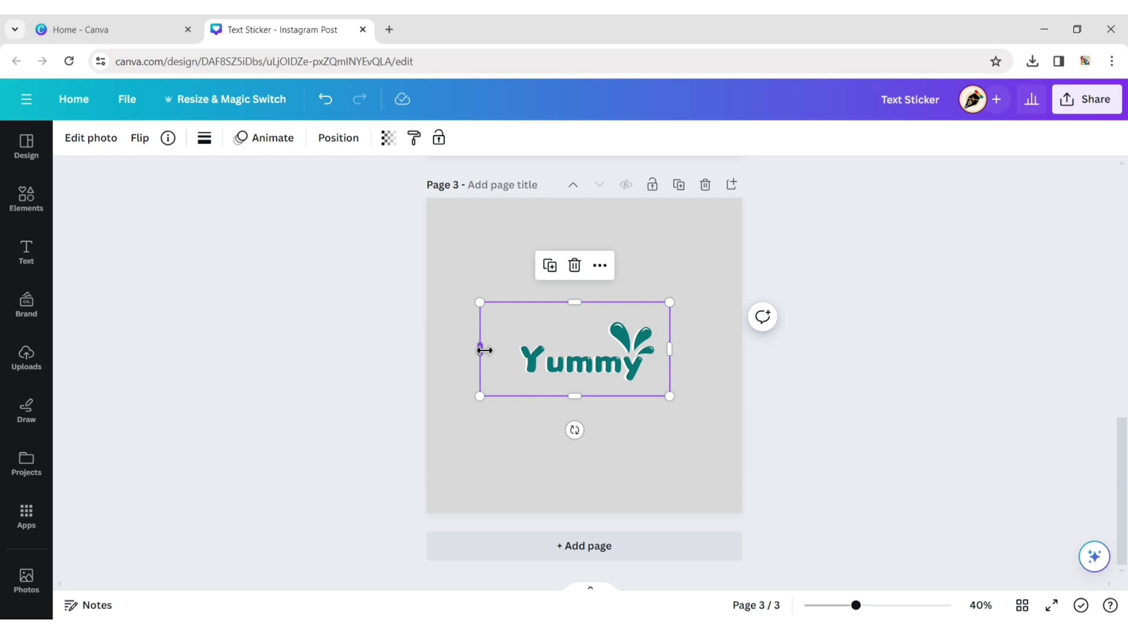
pyautogui.moveTo(481, 349); pyautogui.dragTo(504, 349)
# Enlarge the Yummy sticker, centre it on page 3 and reselect it
pyautogui.moveTo(678, 396)
pyautogui.mouseDown()
pyautogui.moveTo(719, 455)
pyautogui.moveTo(678, 415)
pyautogui.mouseUp()
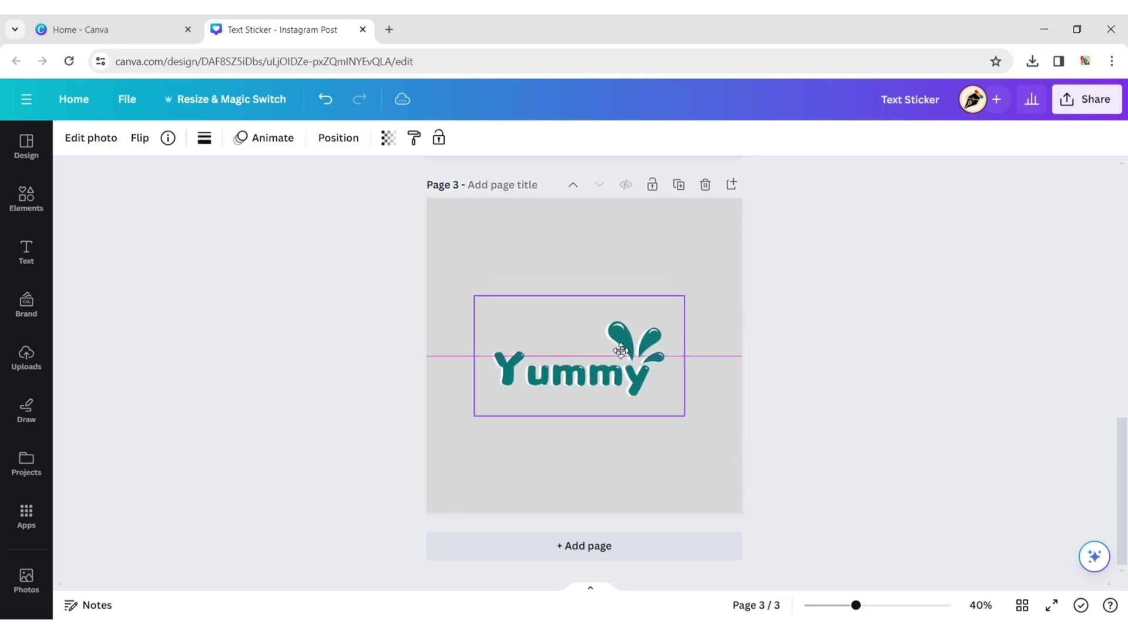
pyautogui.moveTo(573, 356); pyautogui.dragTo(585, 356)
pyautogui.click(772, 384)
pyautogui.click(628, 360)
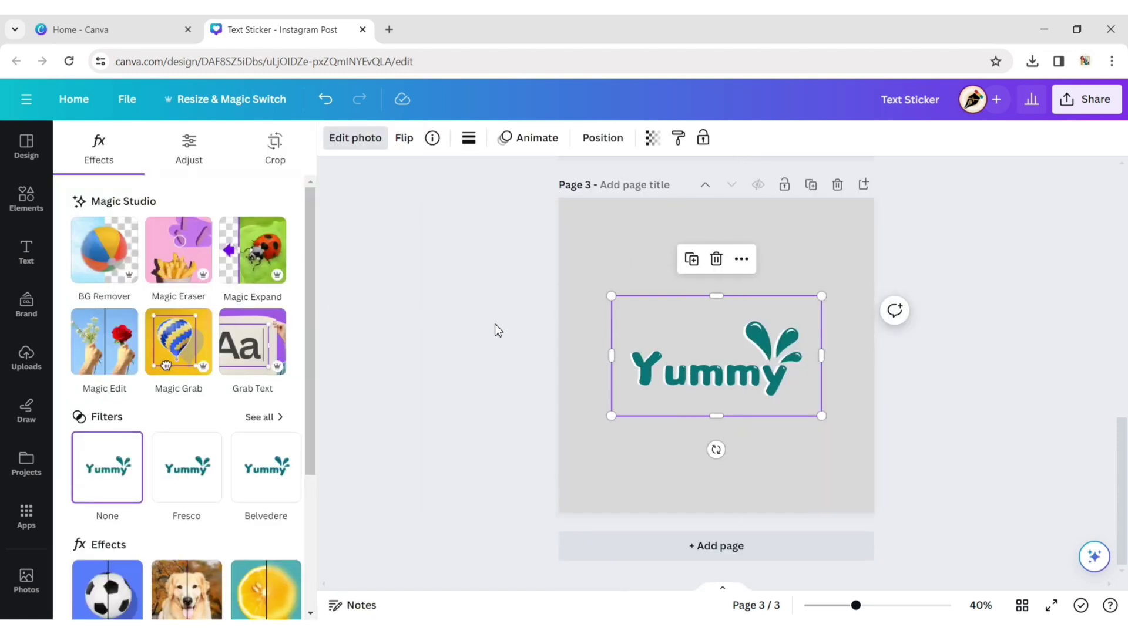
pyautogui.scroll(-2, 297, 383)
pyautogui.scroll(-3, 297, 385)
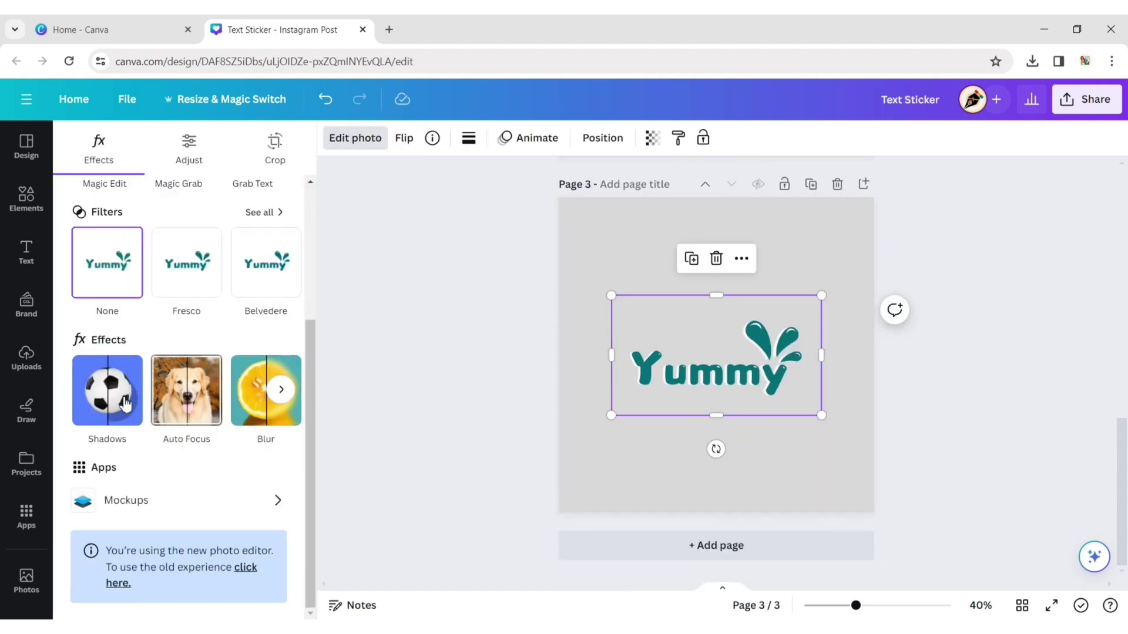
# Give the Yummy sticker a light-teal Outline shadow with size about 78
pyautogui.click(100, 403)
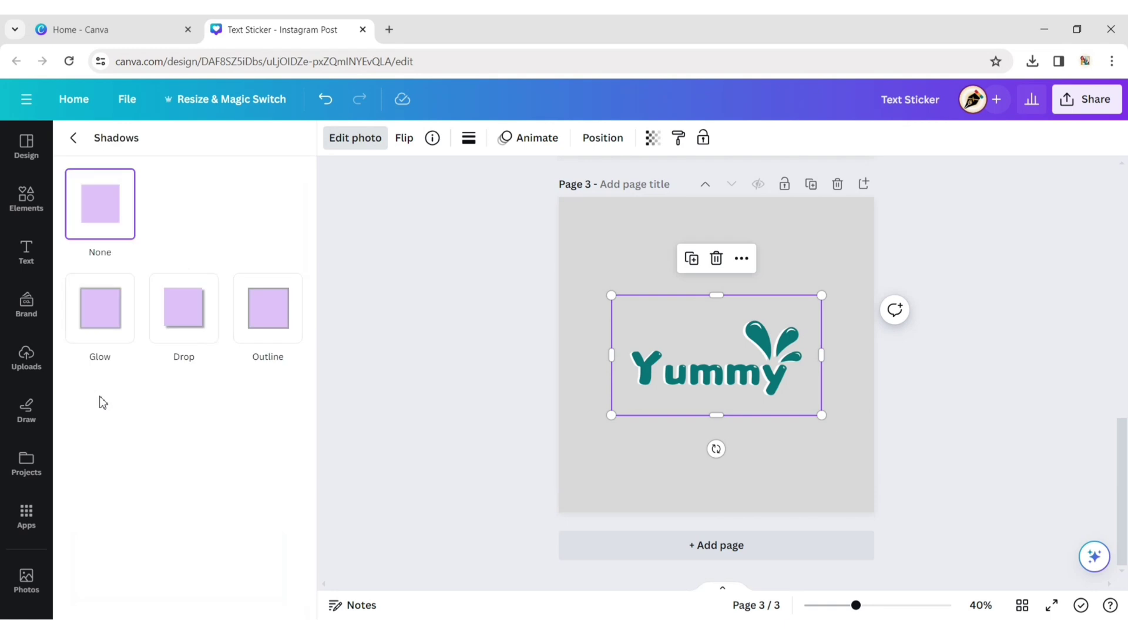
pyautogui.click(264, 317)
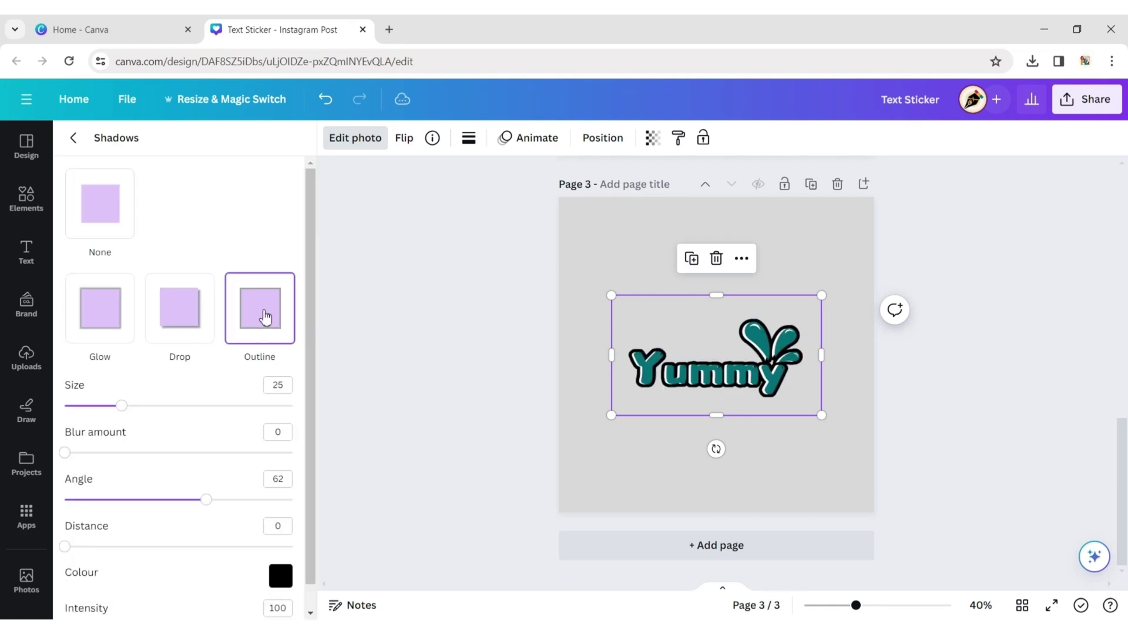
pyautogui.click(281, 576)
pyautogui.moveTo(308, 508)
pyautogui.mouseDown()
pyautogui.moveTo(398, 529)
pyautogui.moveTo(385, 511)
pyautogui.mouseUp()
pyautogui.click(461, 448)
pyautogui.moveTo(470, 452); pyautogui.dragTo(408, 430)
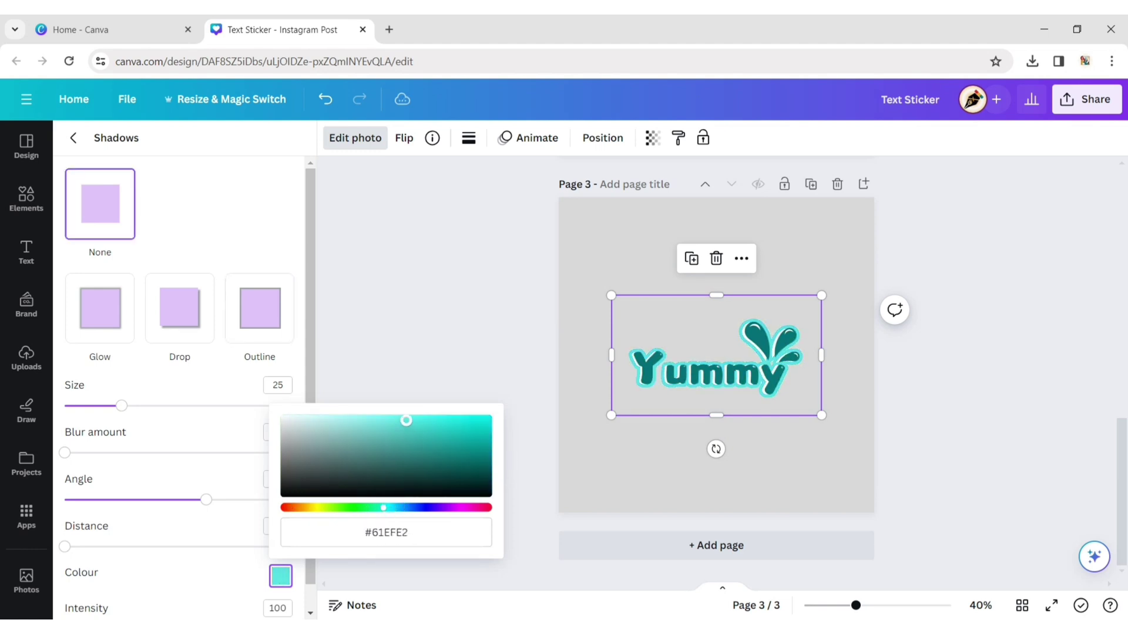
pyautogui.moveTo(121, 406); pyautogui.dragTo(242, 406)
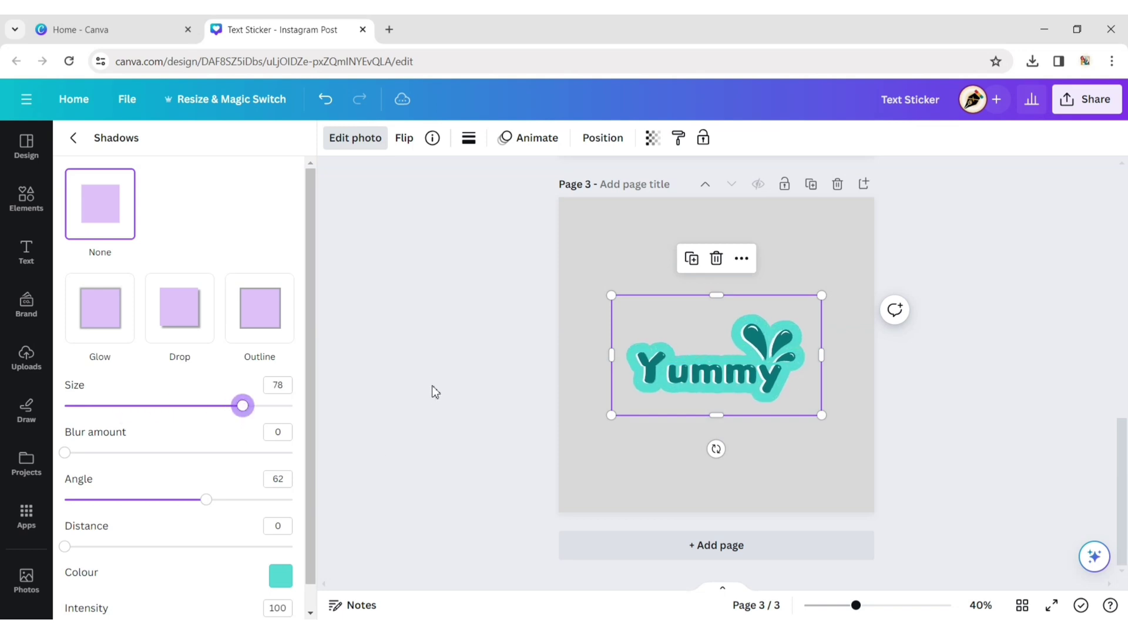
pyautogui.click(432, 387)
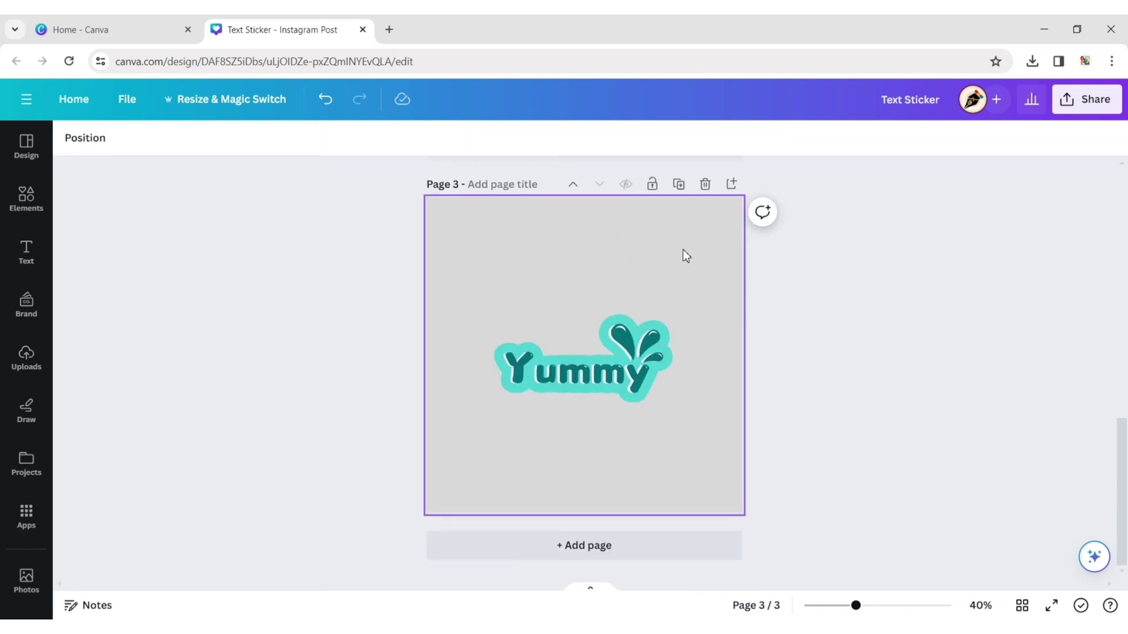
# Download only the current page 3 as a transparent-background PNG
pyautogui.click(1091, 100)
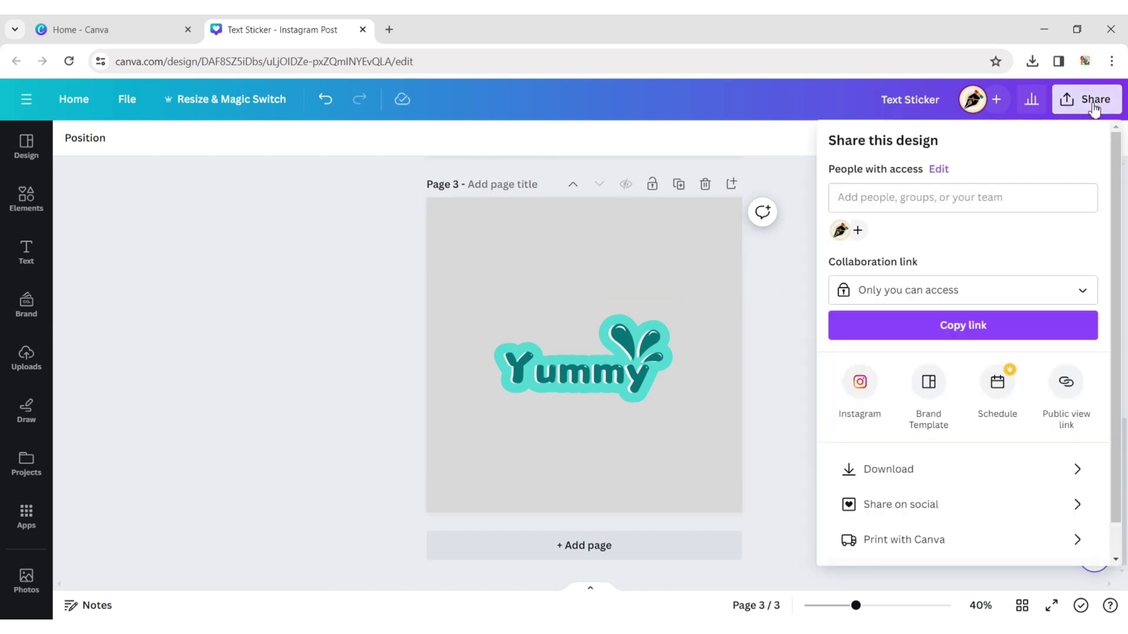
pyautogui.click(1004, 471)
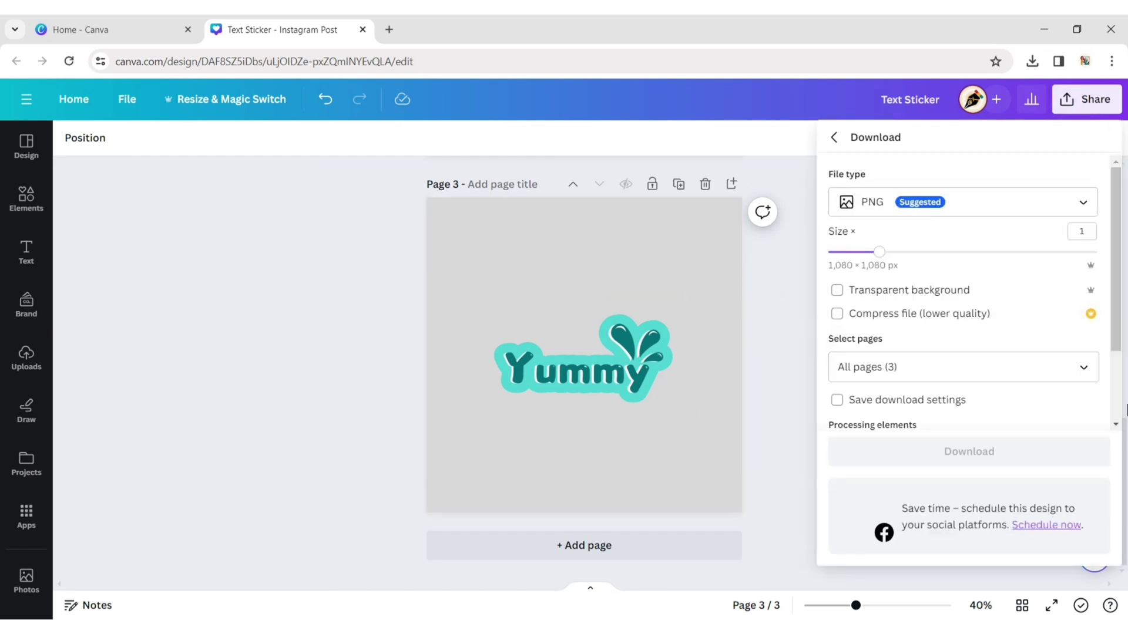
pyautogui.click(1095, 368)
pyautogui.click(1083, 132)
pyautogui.click(1082, 167)
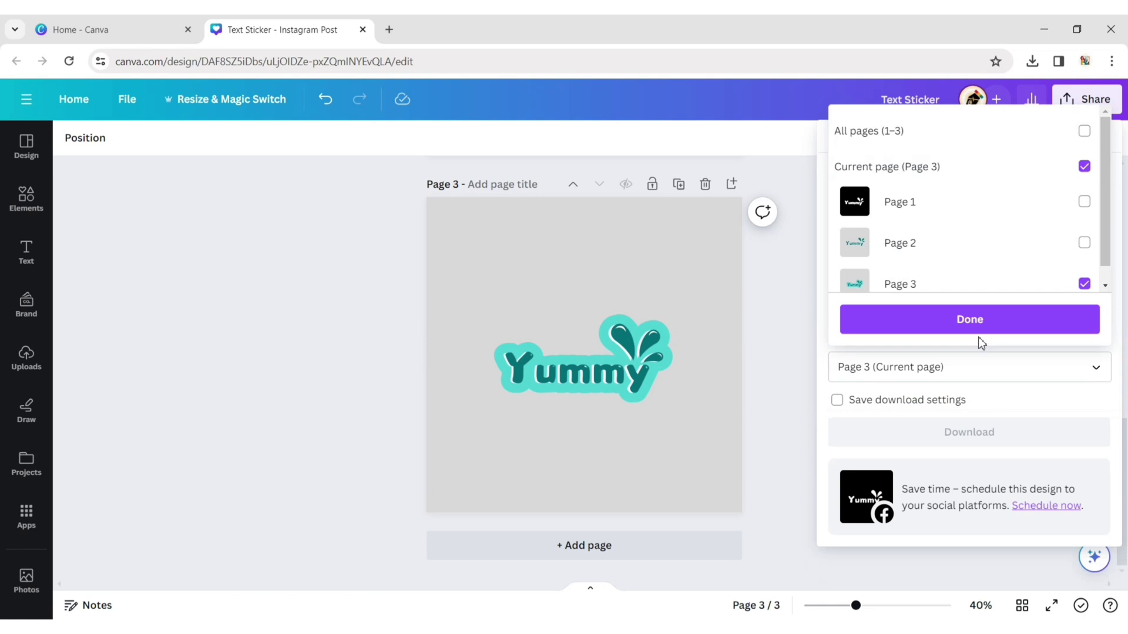
pyautogui.click(973, 319)
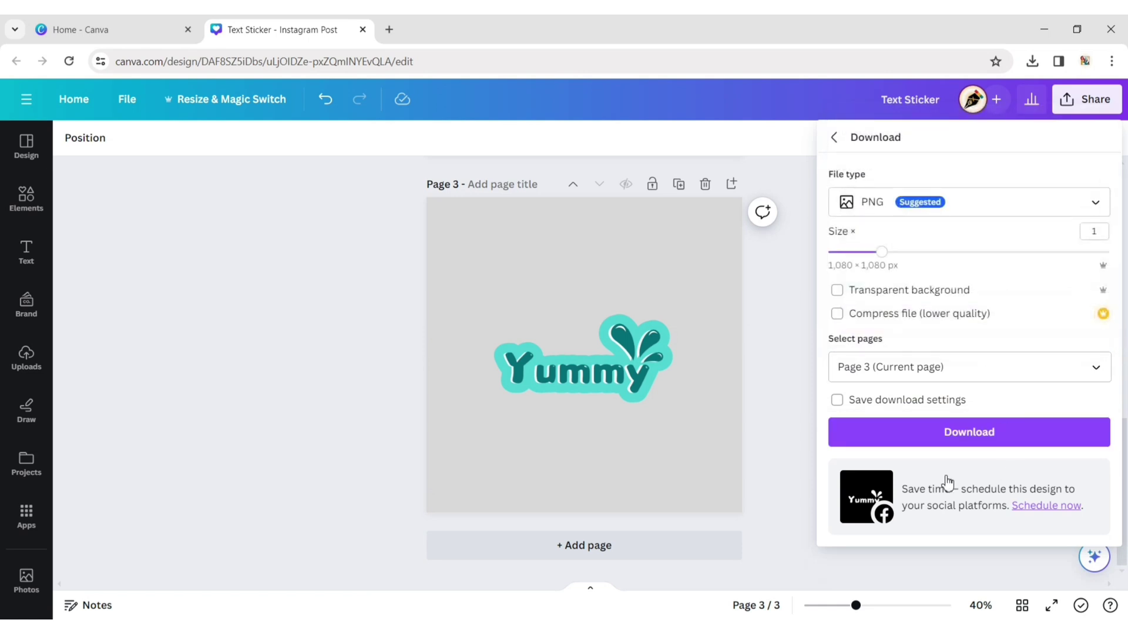
pyautogui.click(947, 432)
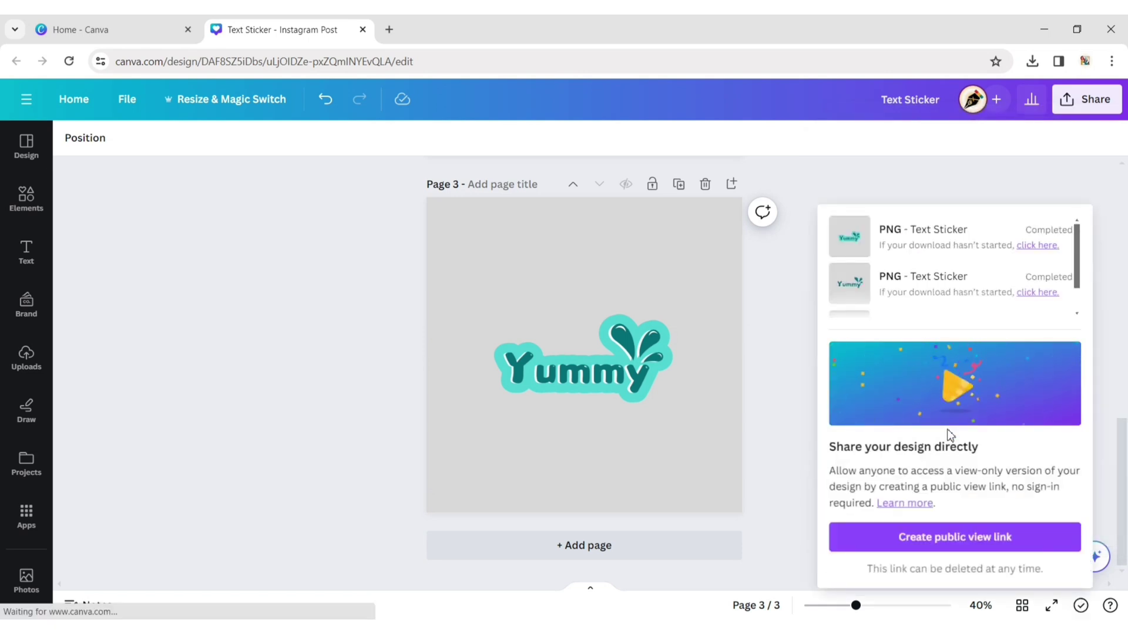
pyautogui.click(778, 330)
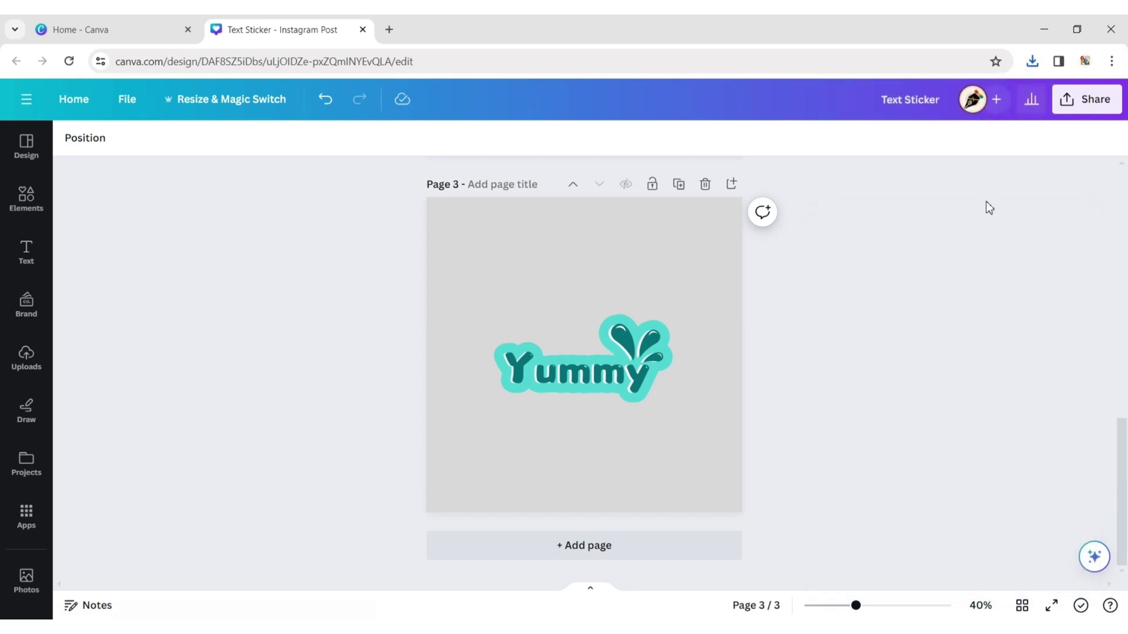
# Upload the downloaded outlined sticker PNG from the browser's downloads into Canva
pyautogui.click(1033, 65)
pyautogui.moveTo(869, 123); pyautogui.dragTo(151, 303)
pyautogui.click(964, 421)
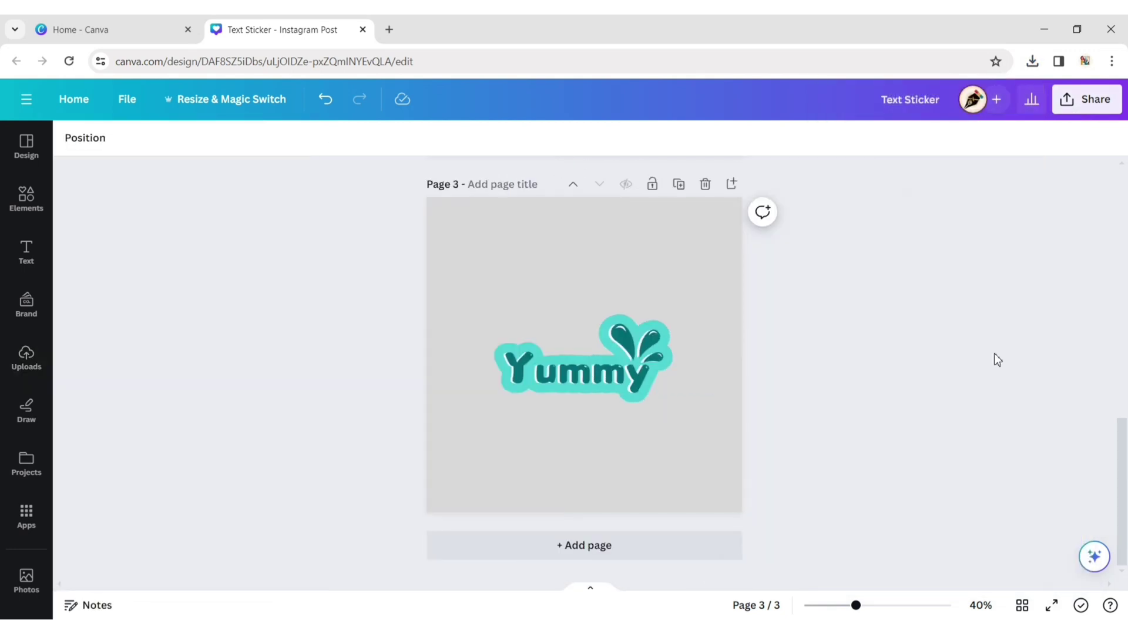
# Add page 4 with a white background and insert the outlined Yummy upload
pyautogui.click(693, 546)
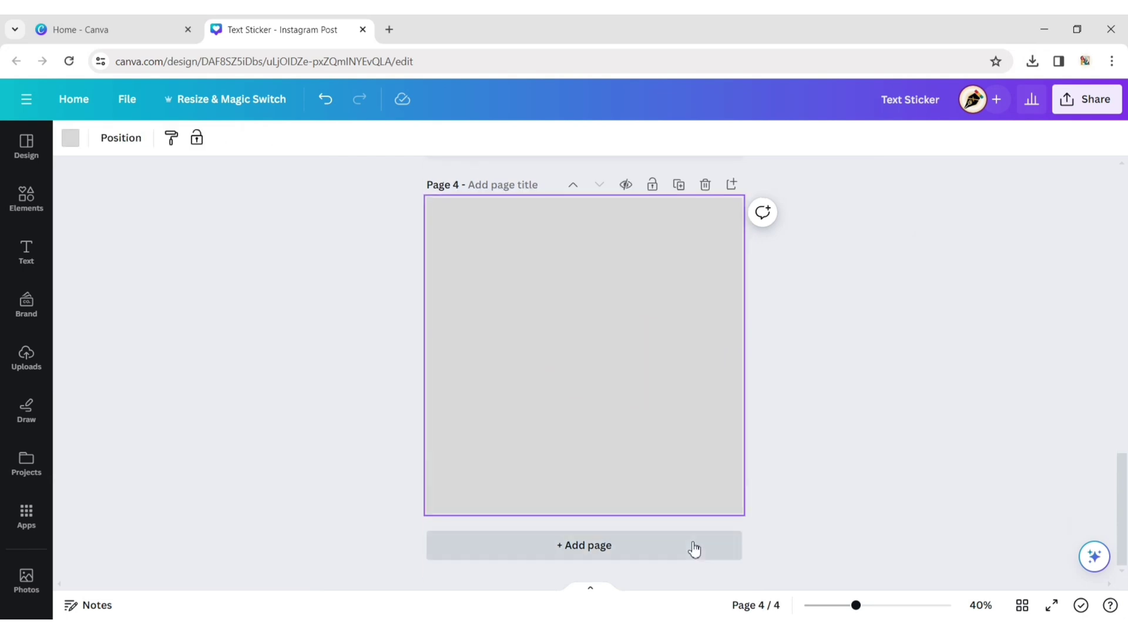
pyautogui.click(71, 138)
pyautogui.click(238, 226)
pyautogui.click(23, 379)
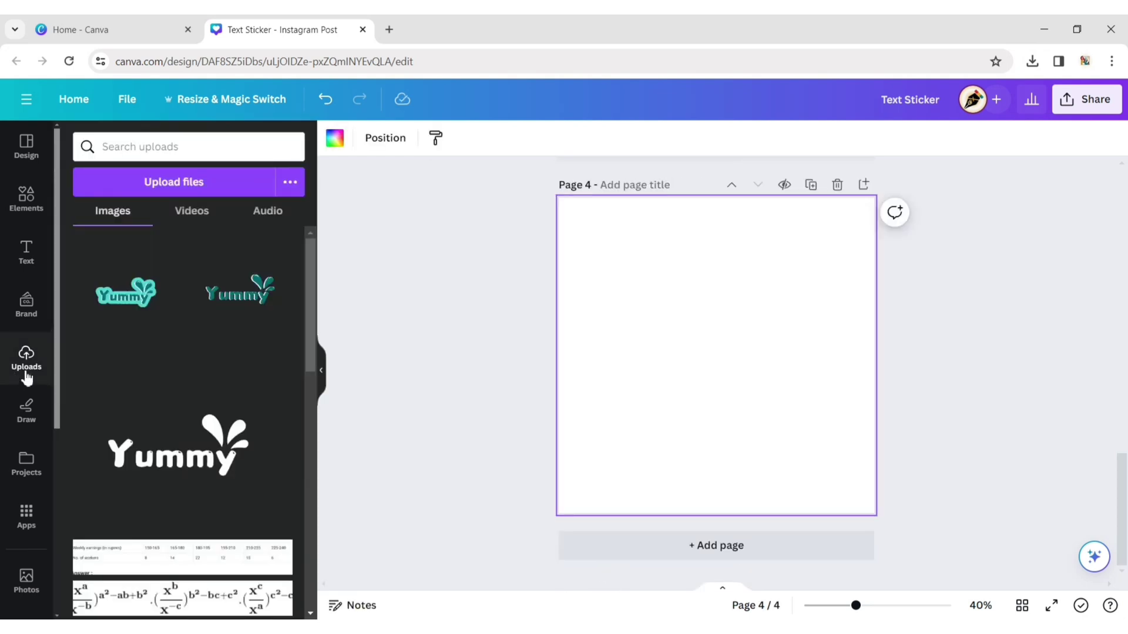
pyautogui.click(144, 299)
pyautogui.click(322, 370)
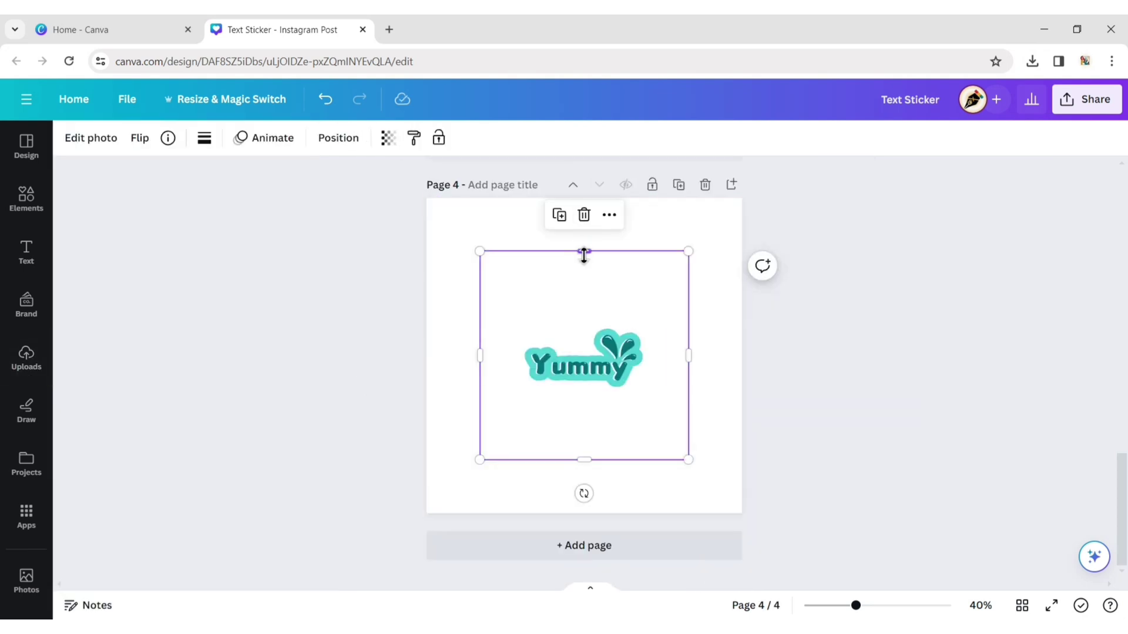
# Crop the empty space from all four sides of the outlined sticker
pyautogui.moveTo(583, 253); pyautogui.dragTo(583, 312)
pyautogui.moveTo(584, 460); pyautogui.dragTo(584, 410)
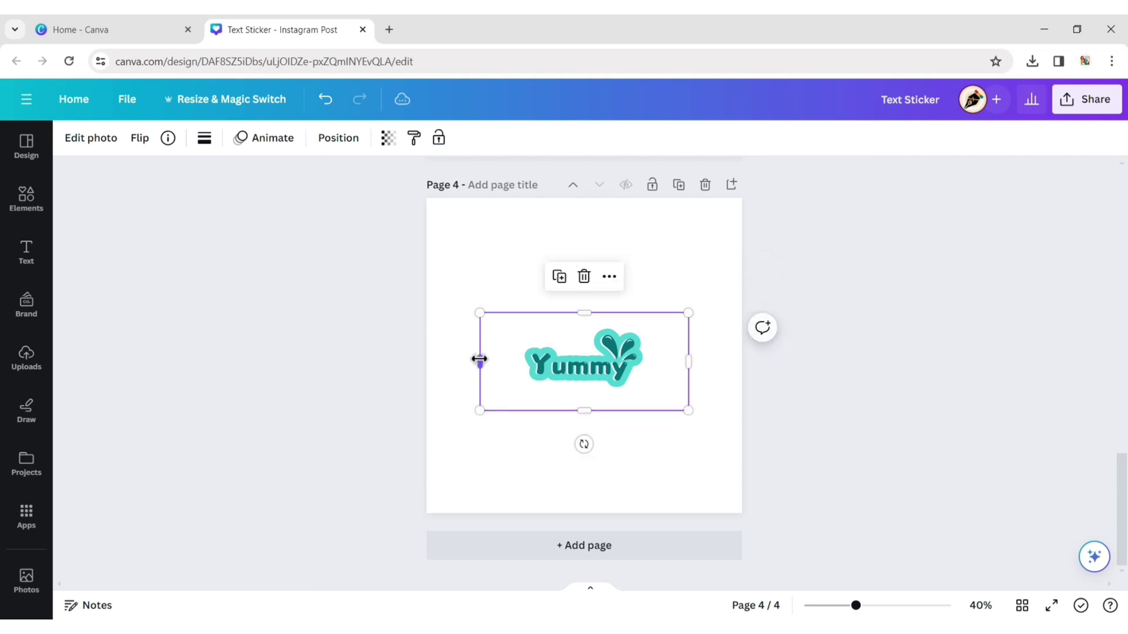
pyautogui.moveTo(480, 359); pyautogui.dragTo(514, 359)
pyautogui.moveTo(688, 361); pyautogui.dragTo(655, 361)
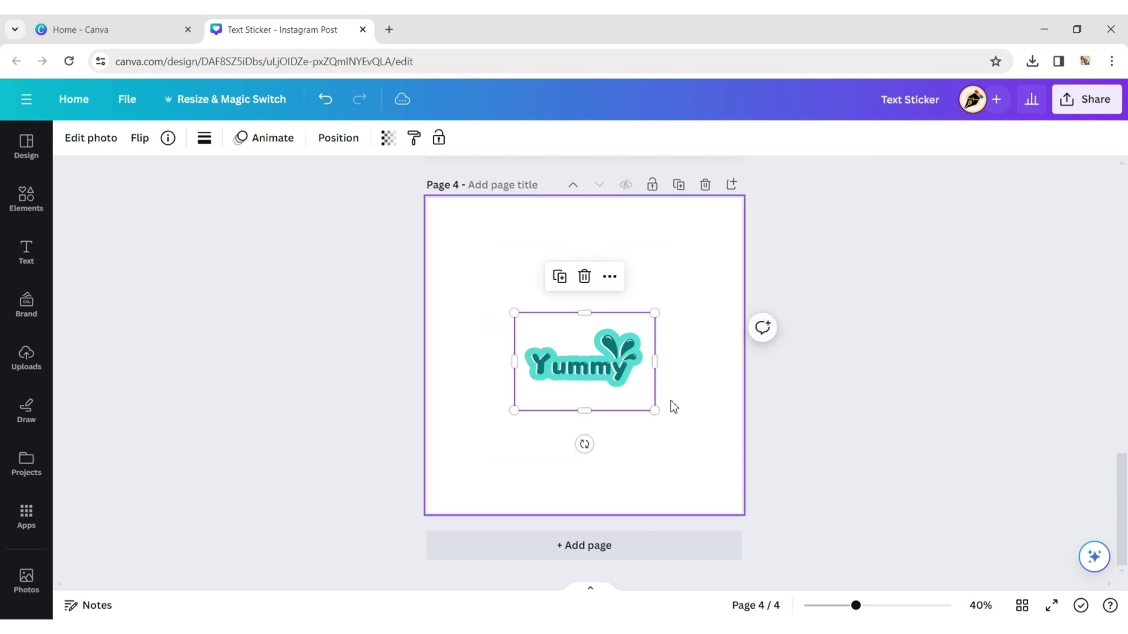
# Enlarge the outlined sticker, centre it on page 4 and reselect it
pyautogui.moveTo(583, 379); pyautogui.dragTo(496, 269)
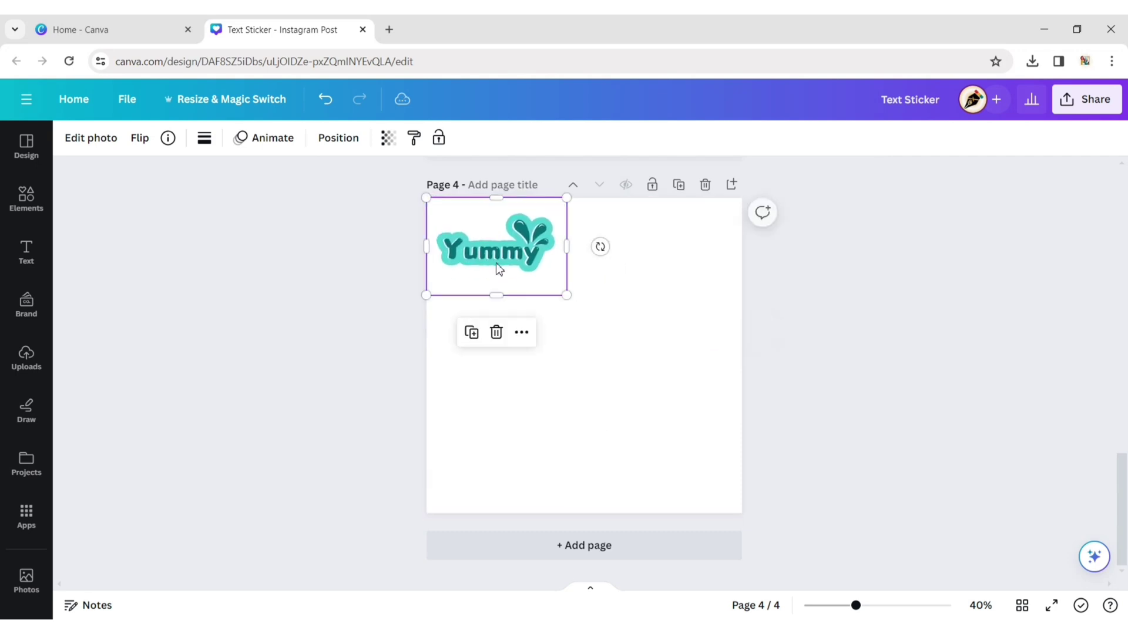
pyautogui.moveTo(567, 296); pyautogui.dragTo(686, 377)
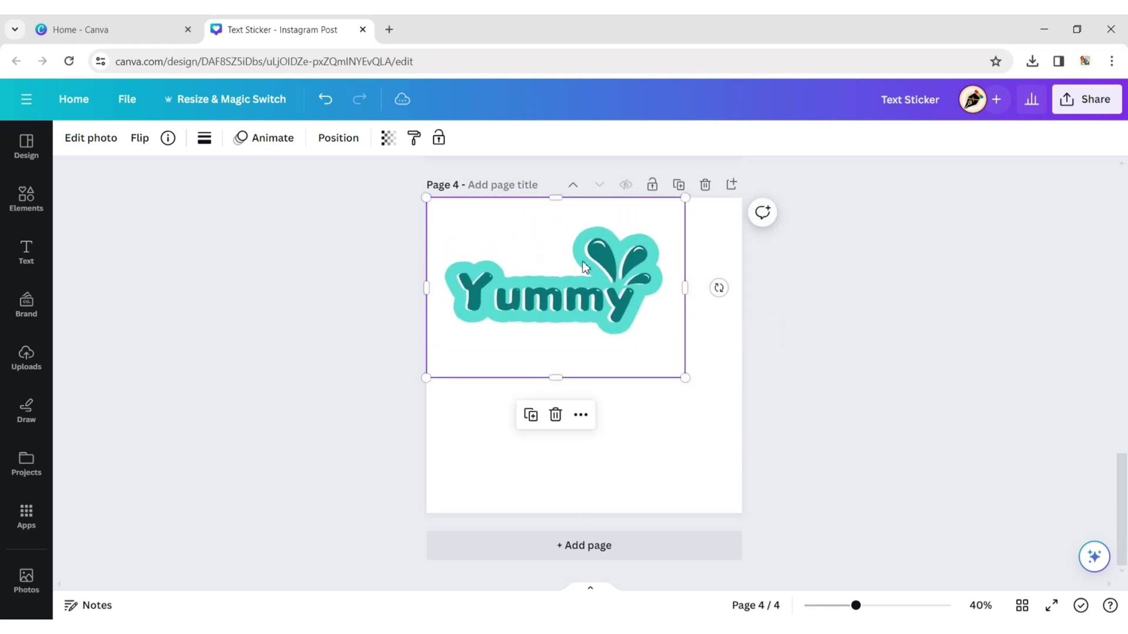
pyautogui.moveTo(582, 261); pyautogui.dragTo(599, 327)
pyautogui.click(964, 290)
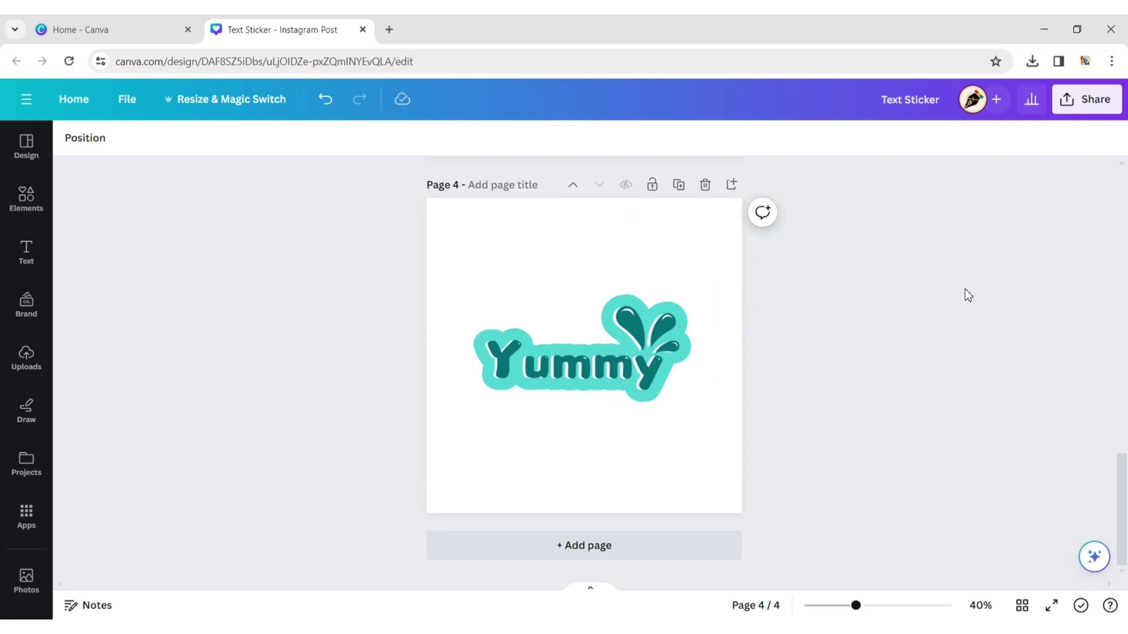
pyautogui.click(607, 360)
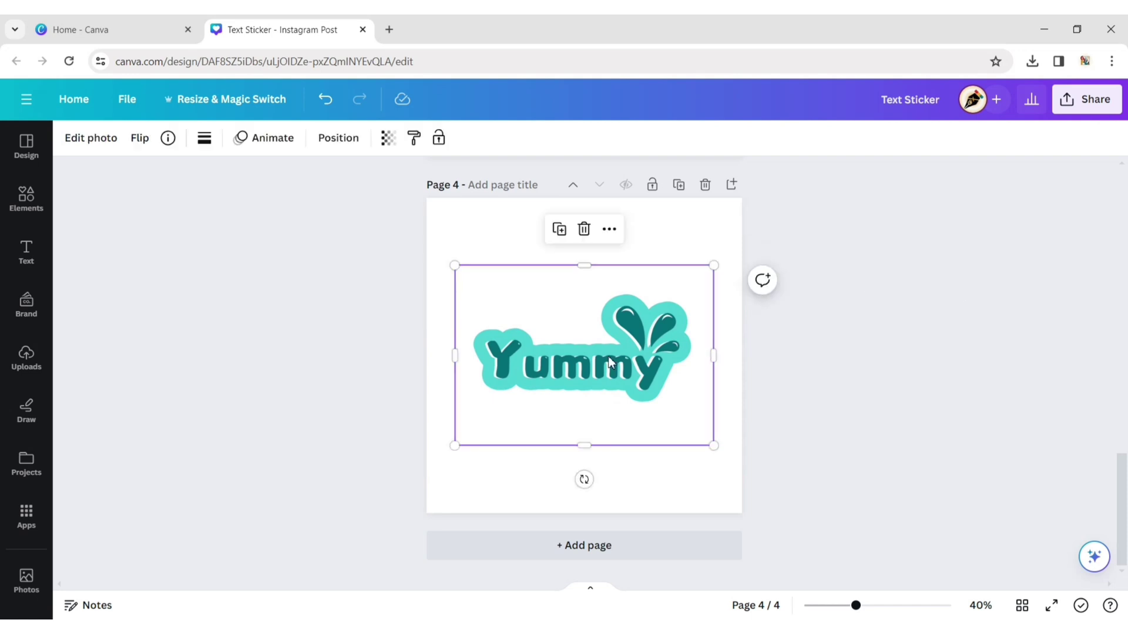
# Give the sticker a Drop shadow with Blur 15, Distance 30 and Angle 59
pyautogui.click(90, 139)
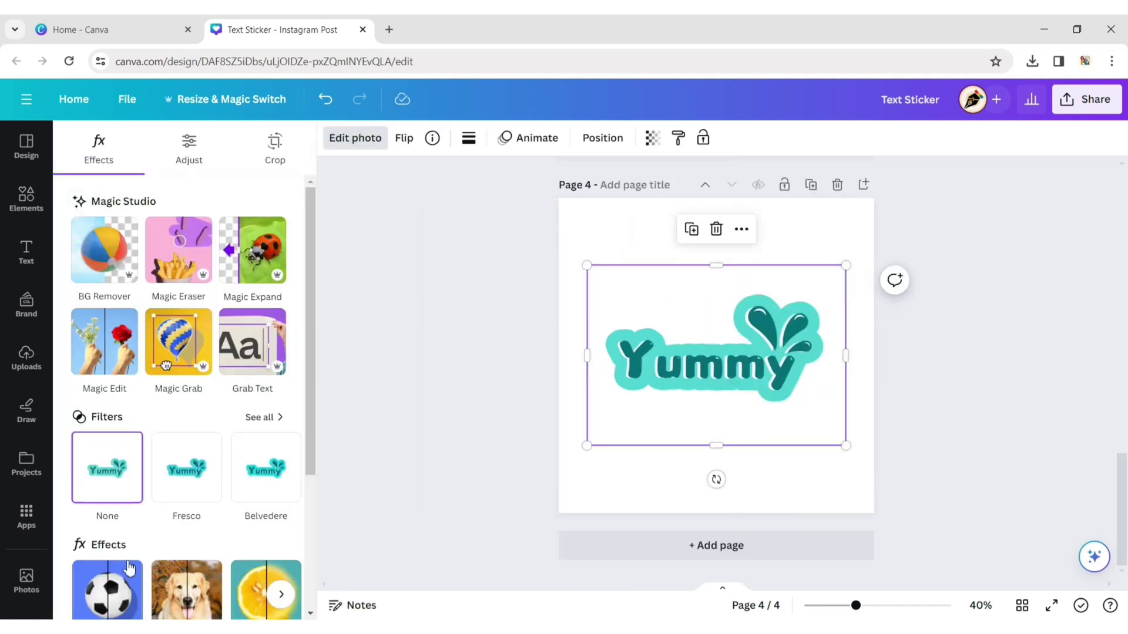
pyautogui.scroll(-2, 129, 568)
pyautogui.click(121, 443)
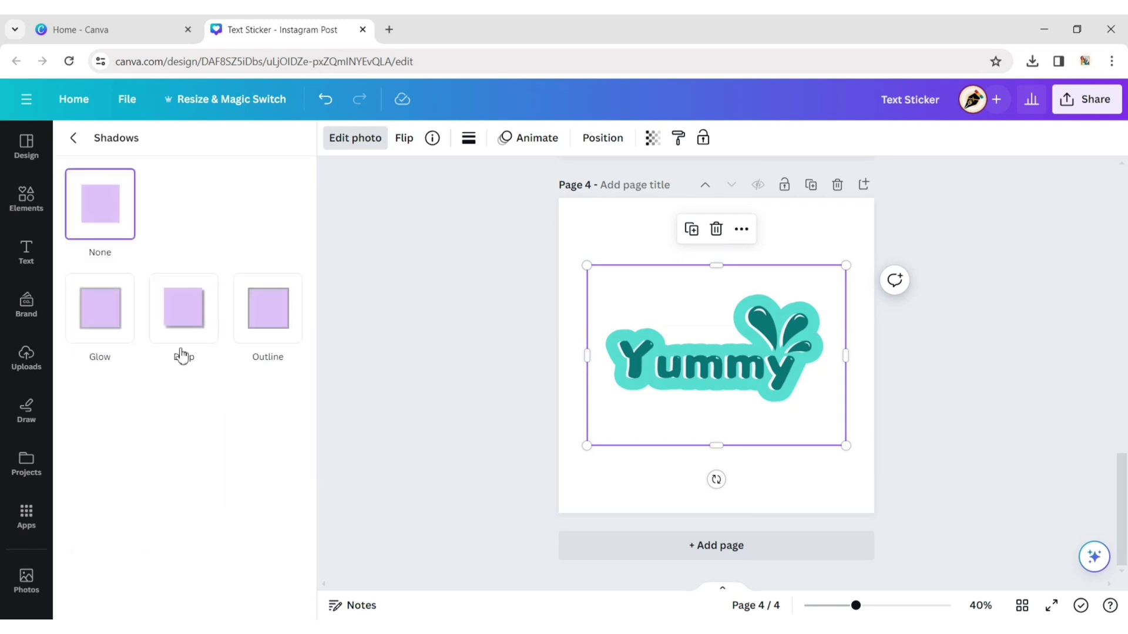
pyautogui.click(186, 324)
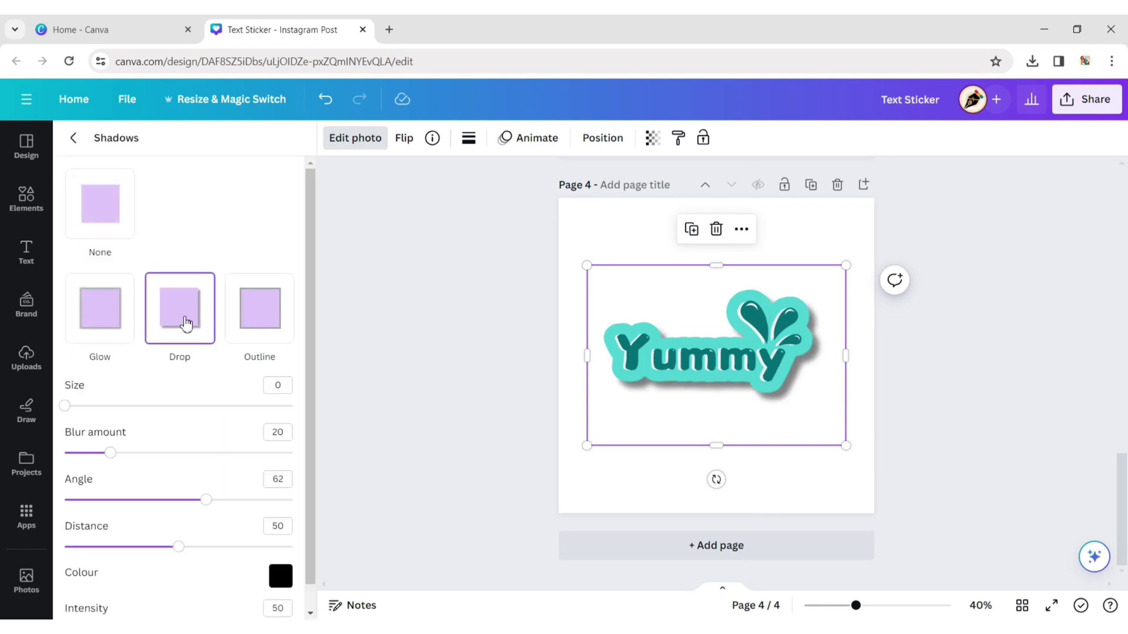
pyautogui.moveTo(109, 453); pyautogui.dragTo(122, 453)
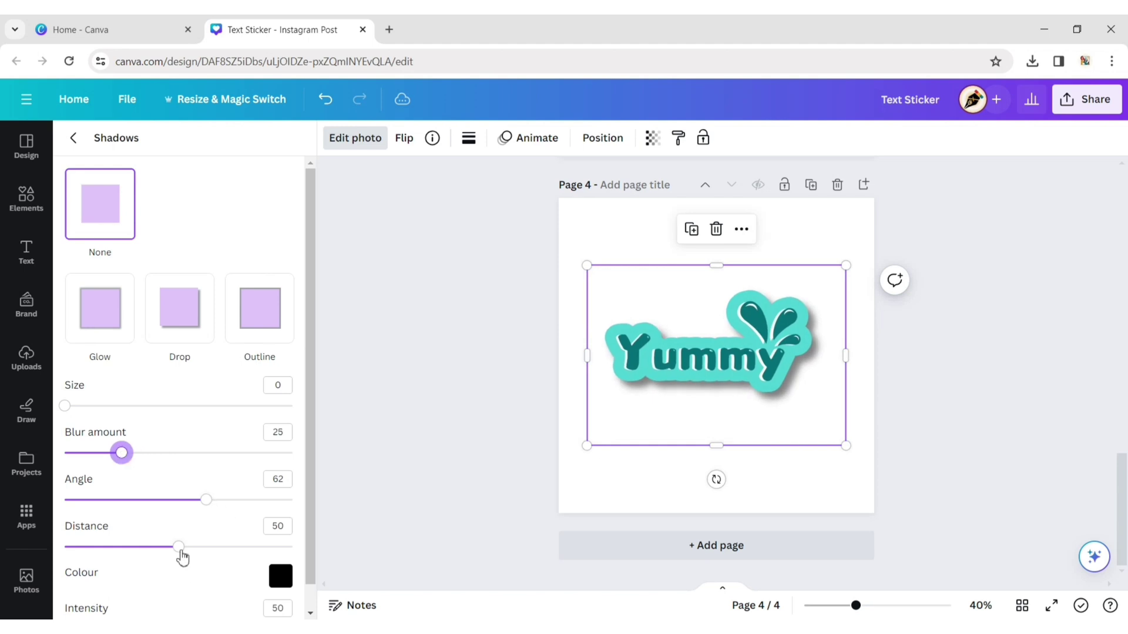
pyautogui.moveTo(179, 547); pyautogui.dragTo(137, 547)
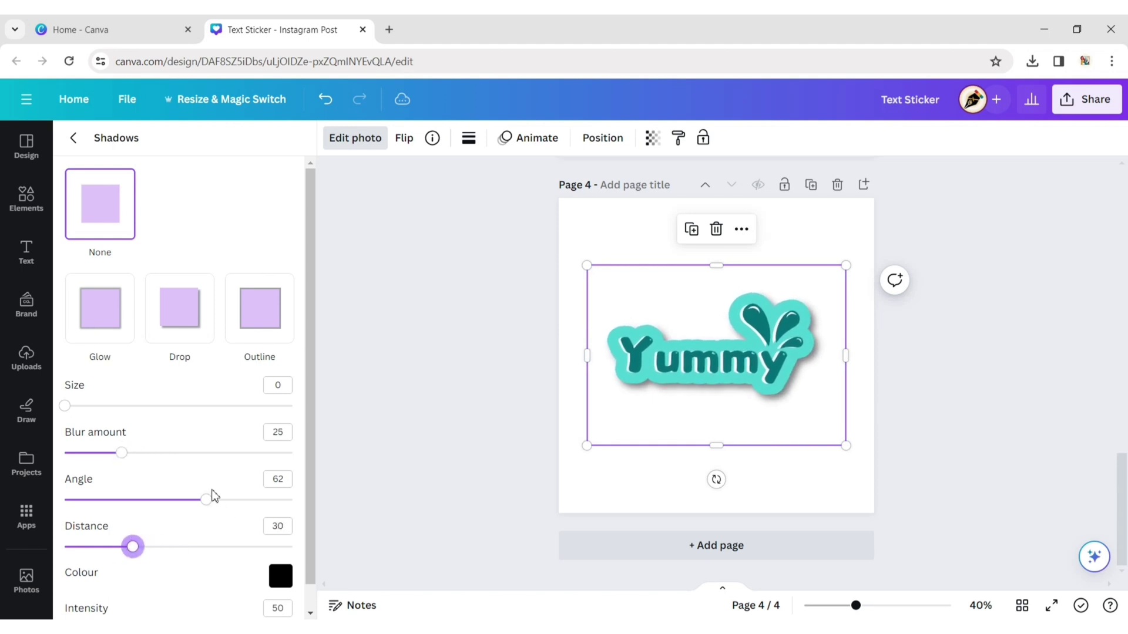
pyautogui.moveTo(206, 499); pyautogui.dragTo(199, 499)
pyautogui.moveTo(122, 454)
pyautogui.mouseDown()
pyautogui.moveTo(99, 451)
pyautogui.moveTo(217, 468)
pyautogui.moveTo(98, 458)
pyautogui.mouseUp()
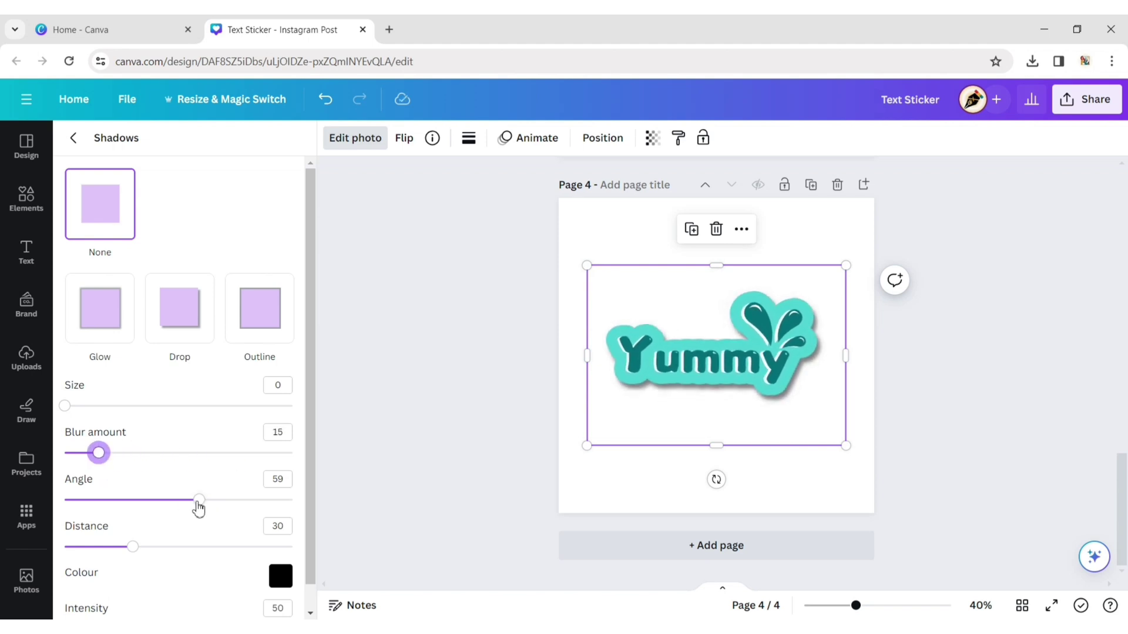
pyautogui.click(466, 385)
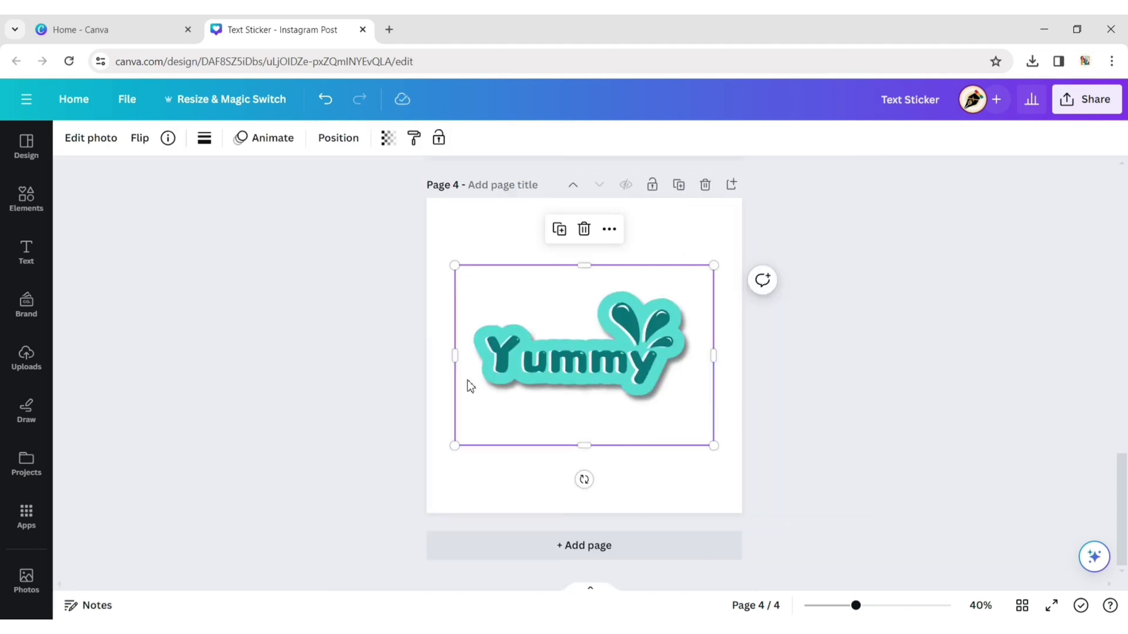
pyautogui.moveTo(466, 385); pyautogui.dragTo(608, 370)
pyautogui.click(962, 327)
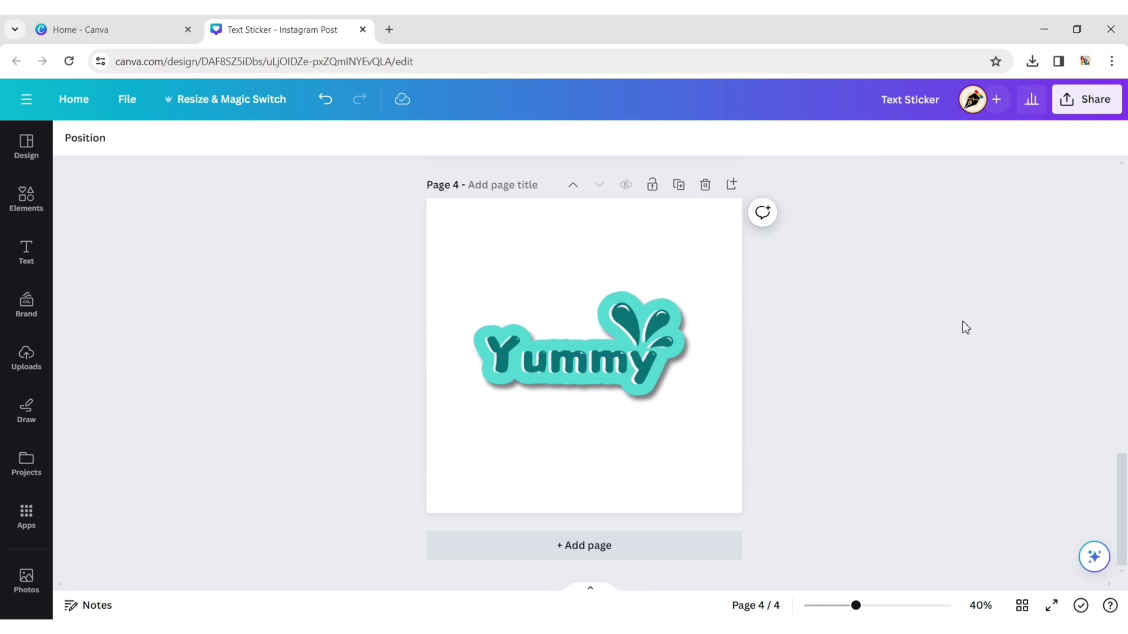